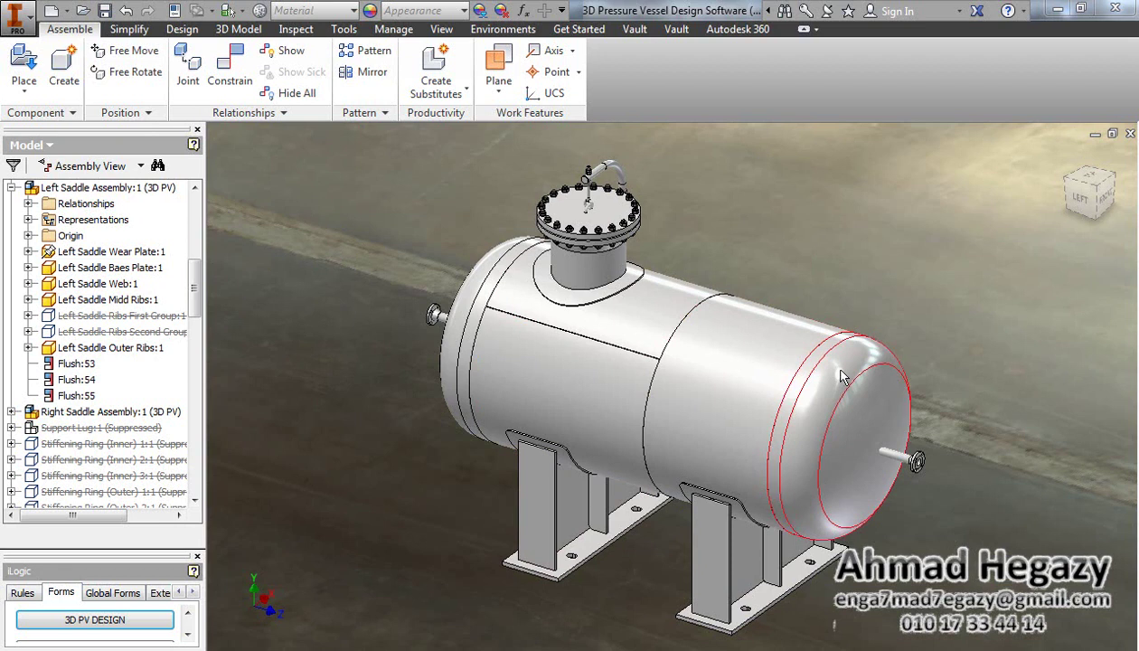
Step: Open the General Arrangement drawing from Drawings > Horizontal GA With Sadles
{"action": "left_click", "coordinate": [83, 11]}
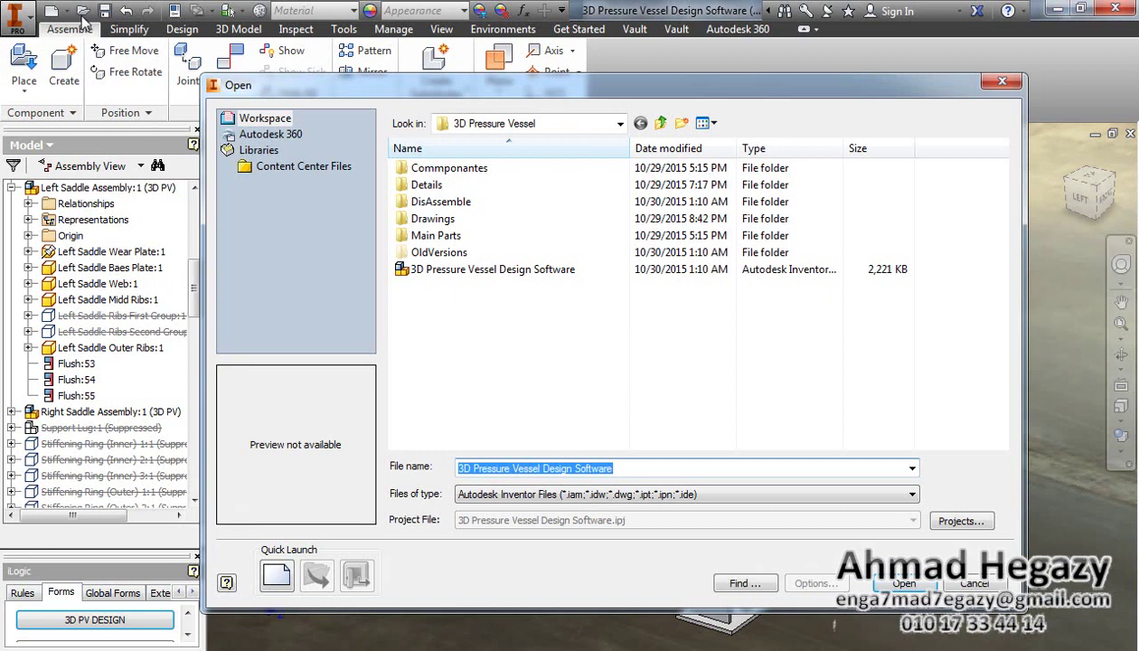
{"action": "left_click", "coordinate": [427, 222]}
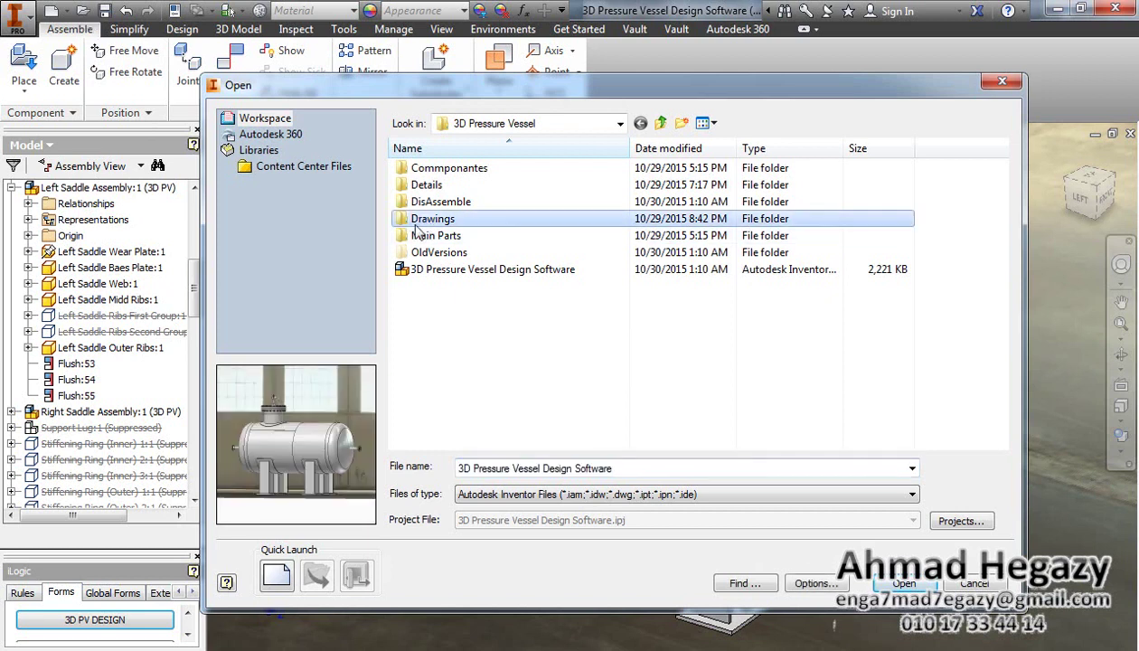
{"action": "double_click", "coordinate": [441, 226]}
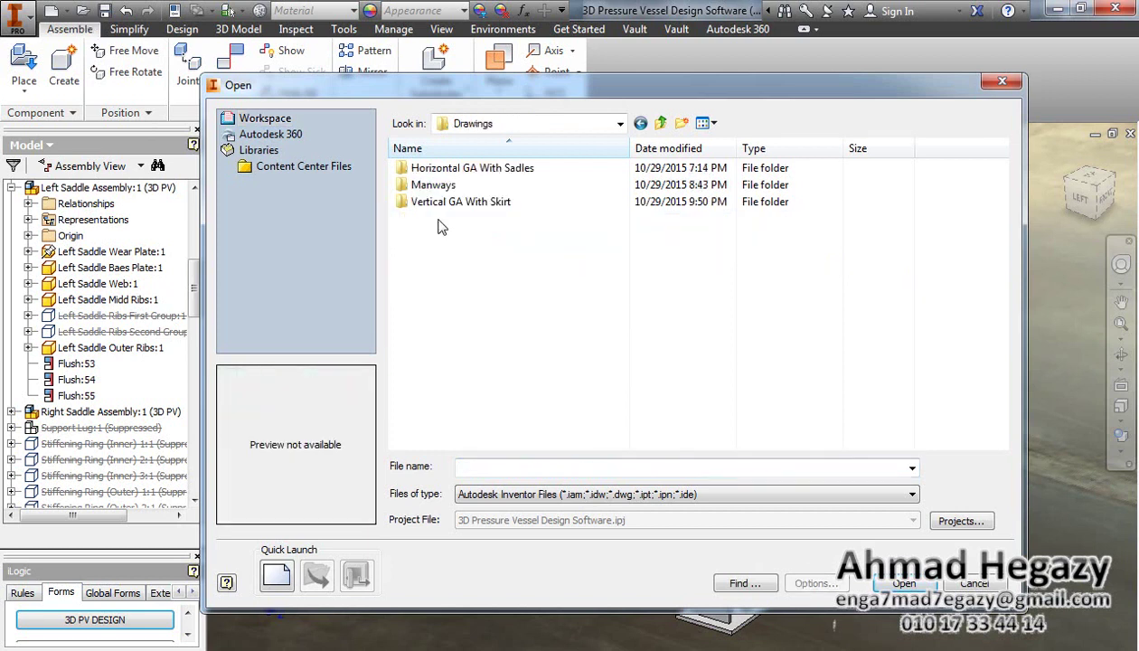
{"action": "double_click", "coordinate": [430, 172]}
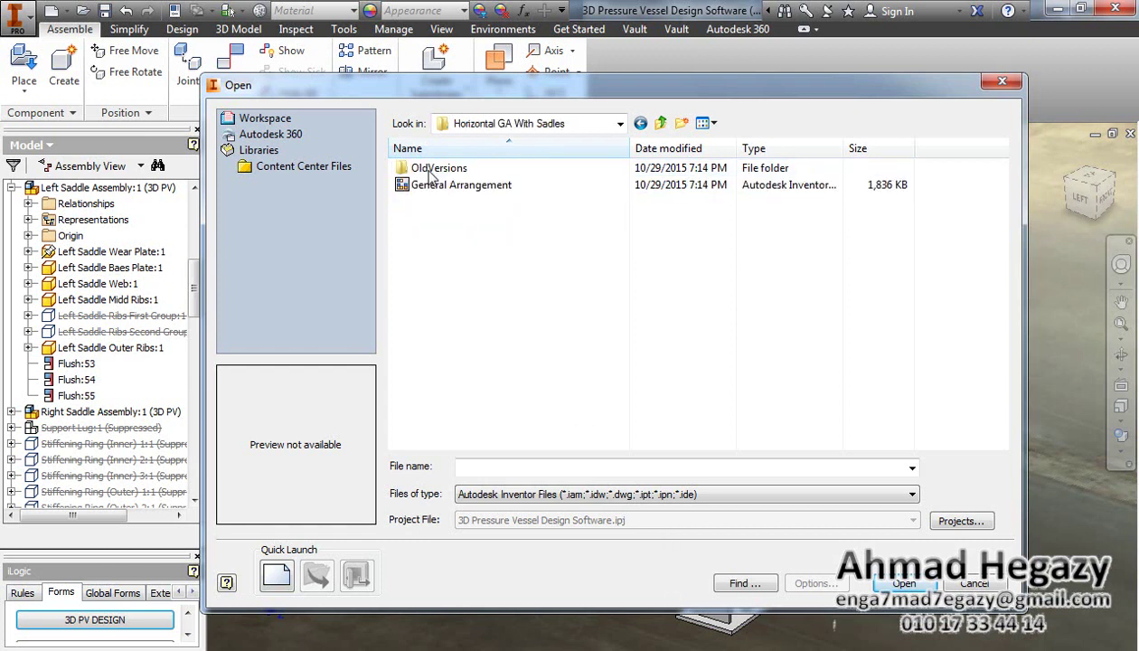
{"action": "left_click", "coordinate": [428, 186]}
{"action": "key", "text": "Return"}
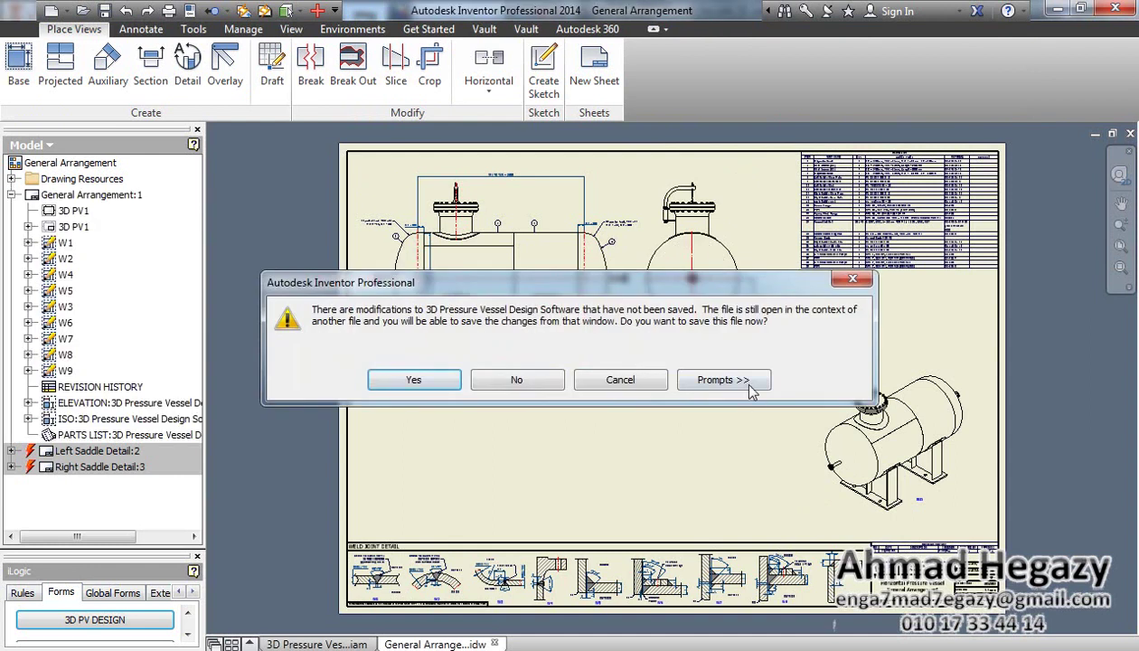
Step: Save the modified pressure vessel assembly with all dependent files, then maximize the General Arrangement drawing
{"action": "left_click", "coordinate": [724, 379]}
{"action": "left_click", "coordinate": [427, 463]}
{"action": "left_click", "coordinate": [443, 380]}
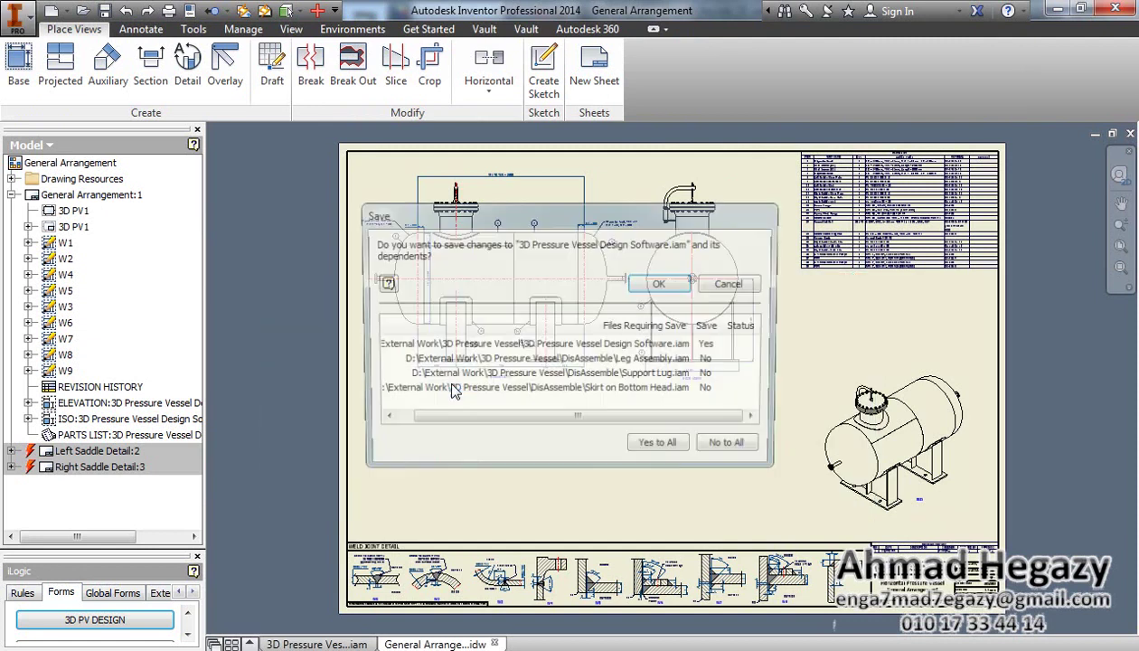
{"action": "left_click", "coordinate": [653, 448]}
{"action": "left_click", "coordinate": [662, 283]}
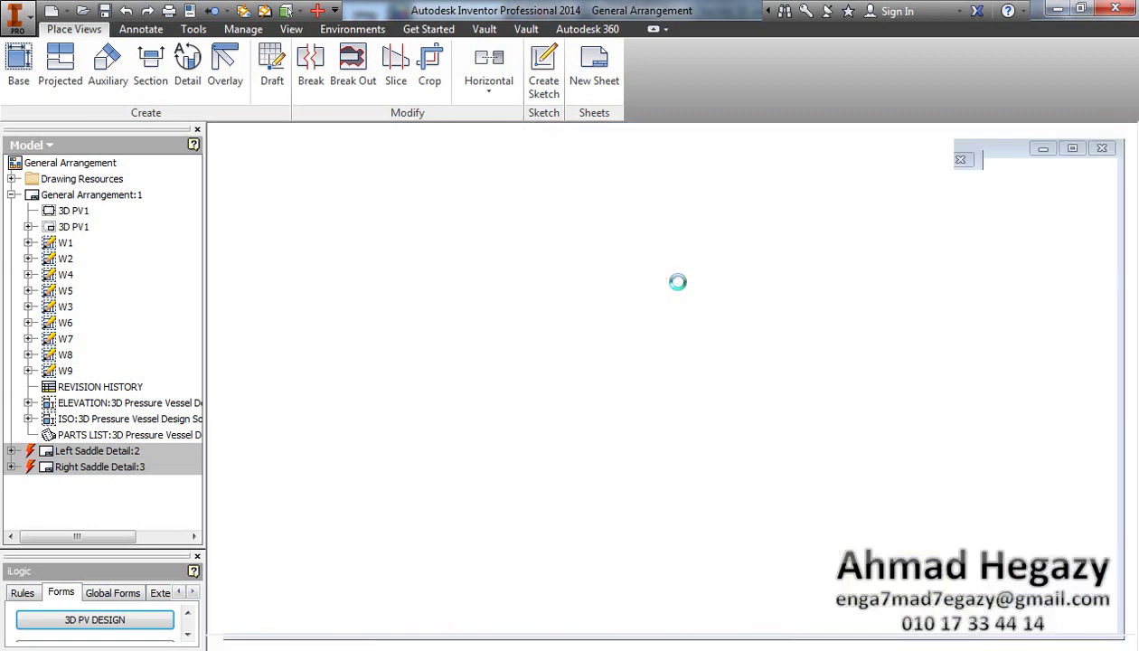
{"action": "left_click", "coordinate": [559, 380]}
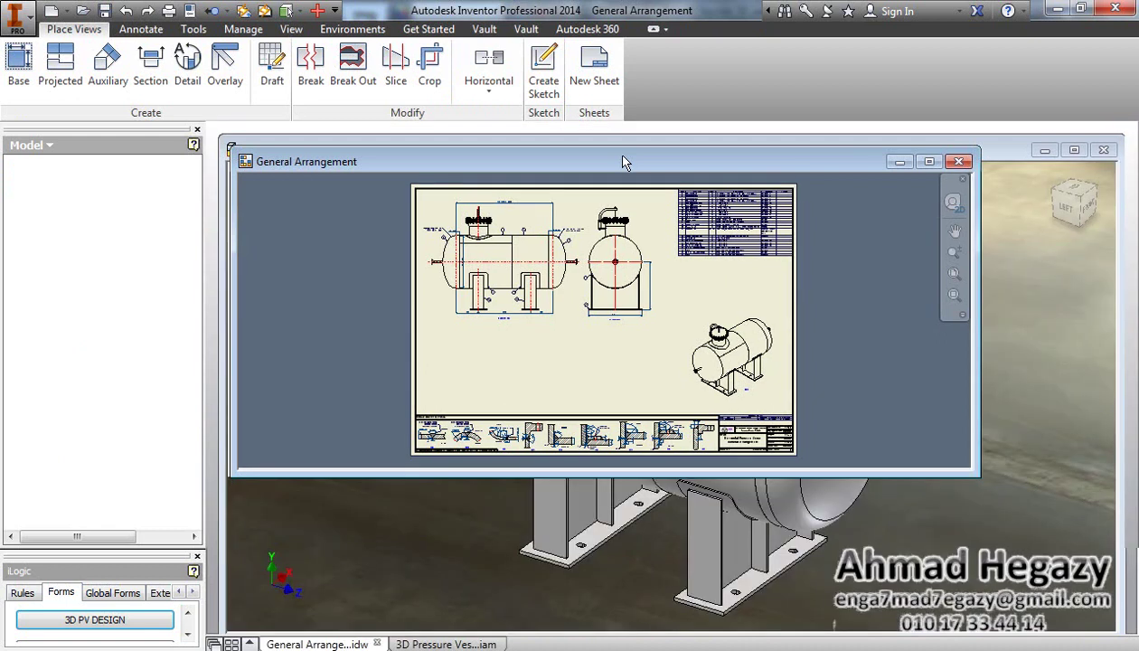
{"action": "double_click", "coordinate": [623, 163]}
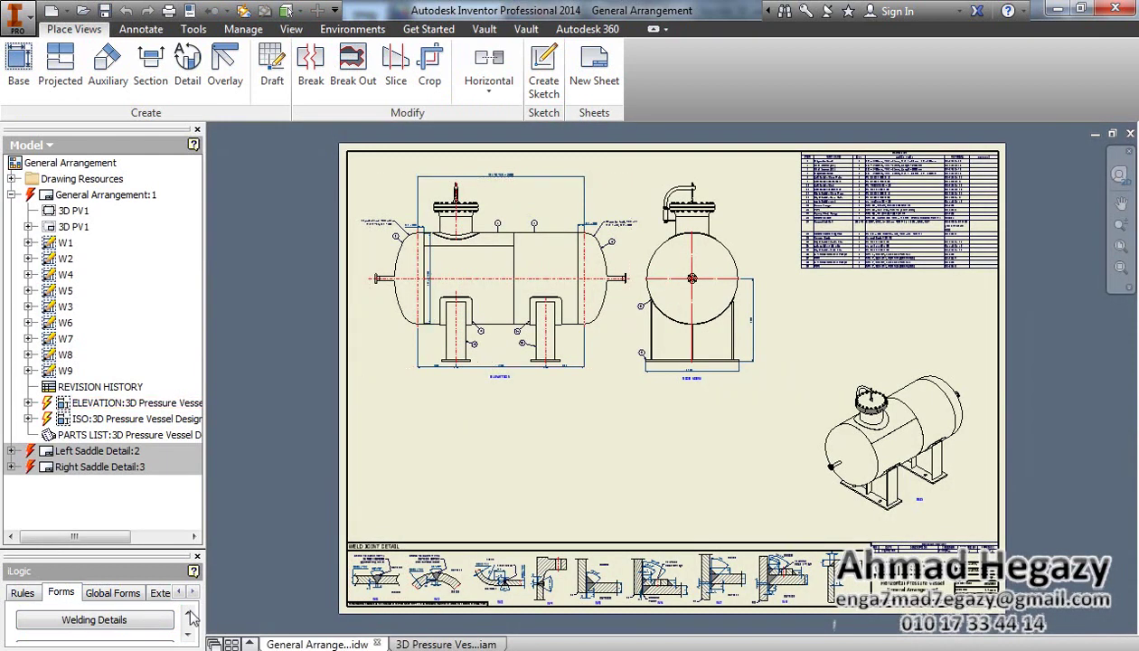
Step: Uncheck weld details W9, W8, W7 and W6 in the iLogic Welding Details form
{"action": "left_click_drag", "start_coordinate": [140, 548], "coordinate": [132, 407]}
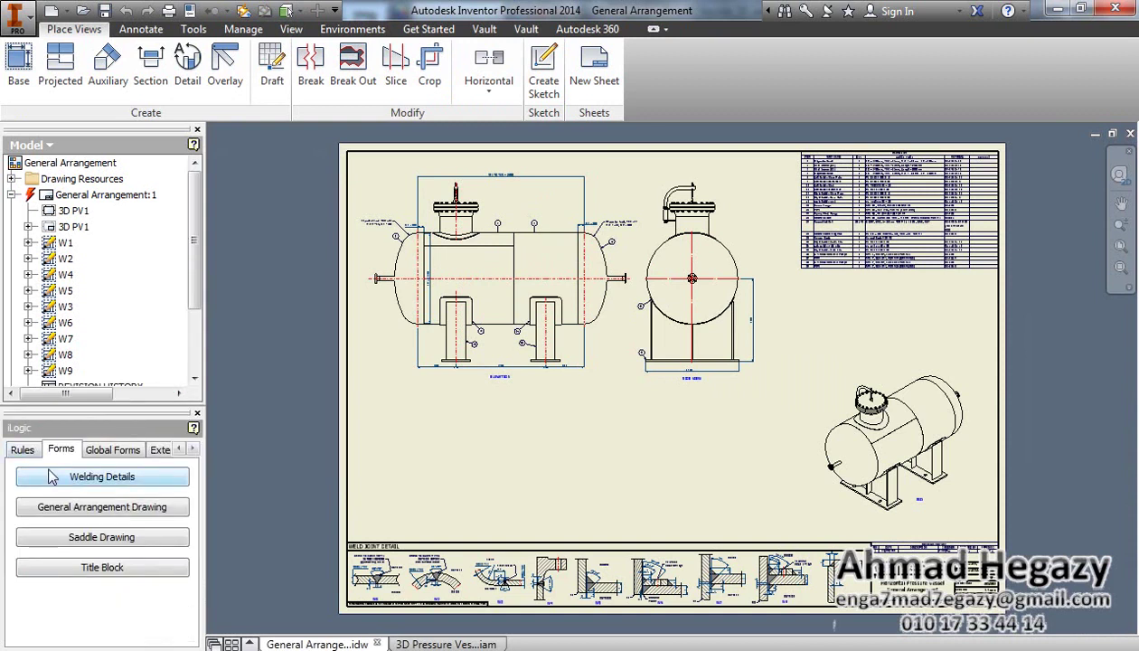
{"action": "left_click", "coordinate": [81, 484]}
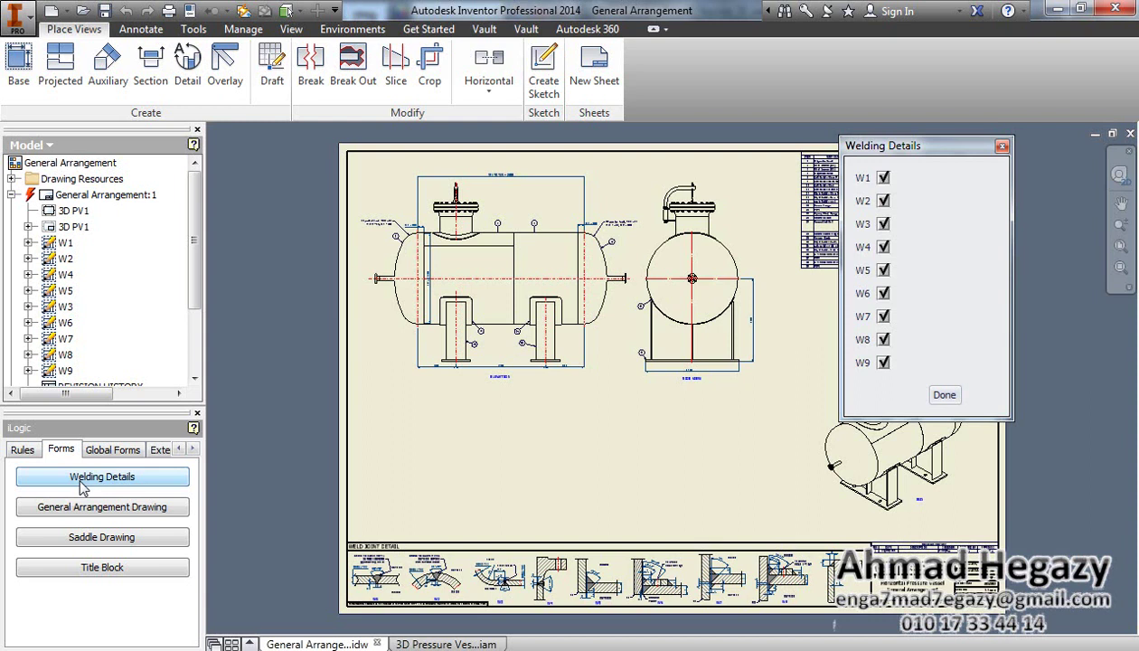
{"action": "left_click_drag", "start_coordinate": [941, 156], "coordinate": [302, 222]}
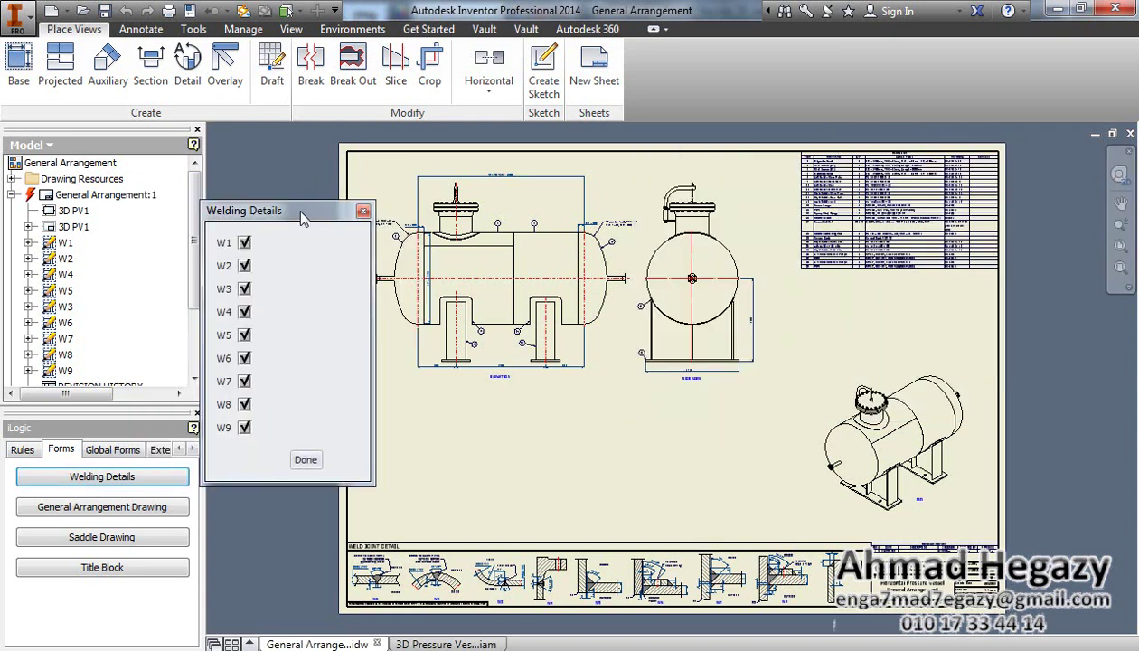
{"action": "scroll", "coordinate": [860, 490], "scroll_direction": "up", "scroll_amount": 5}
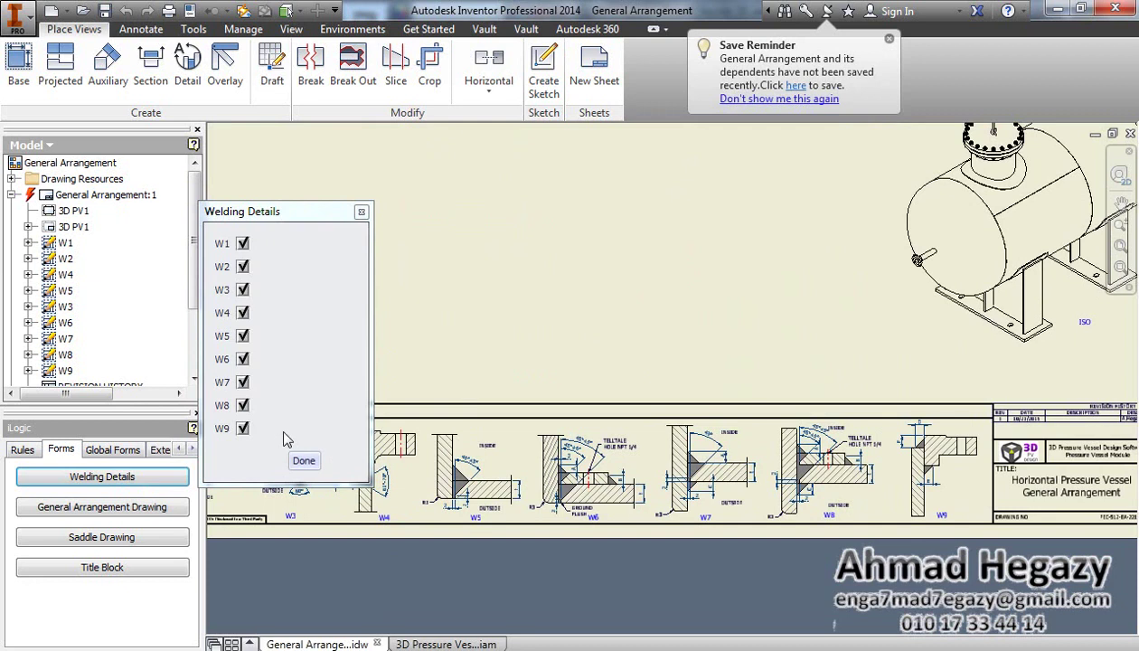
{"action": "left_click", "coordinate": [242, 427]}
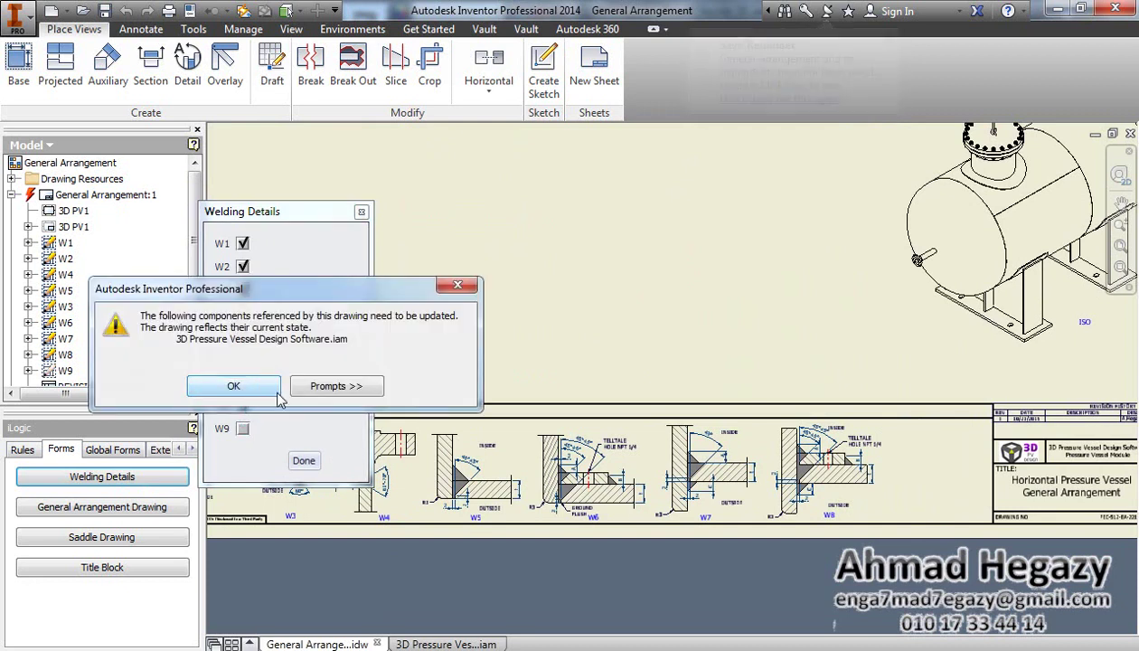
{"action": "left_click", "coordinate": [258, 394]}
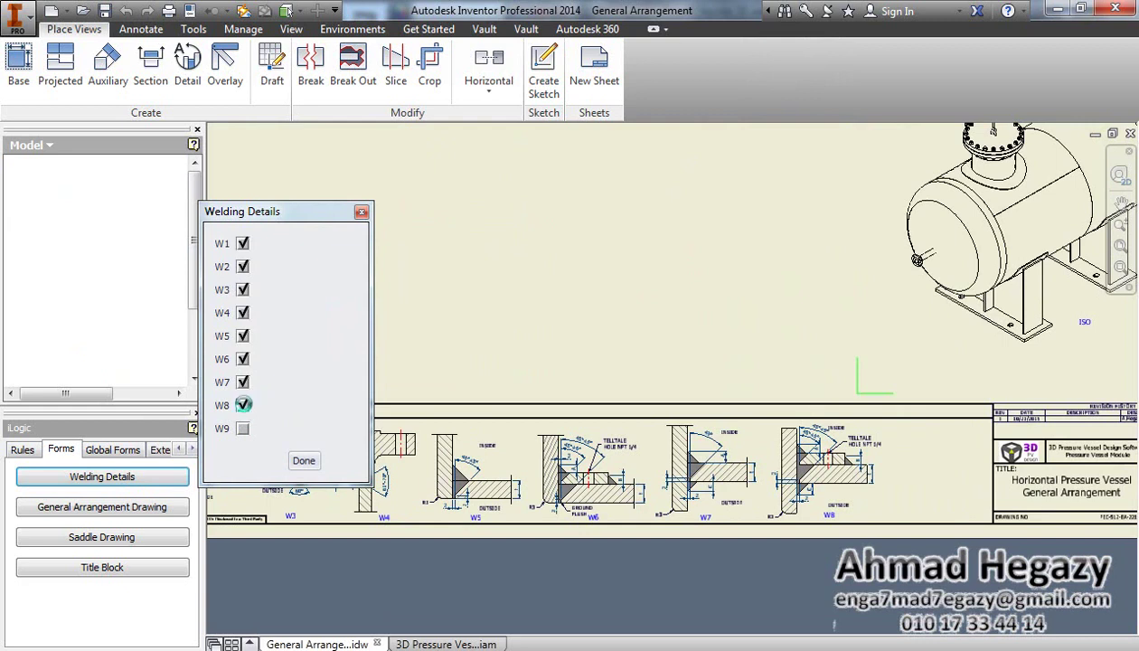
{"action": "left_click", "coordinate": [243, 383]}
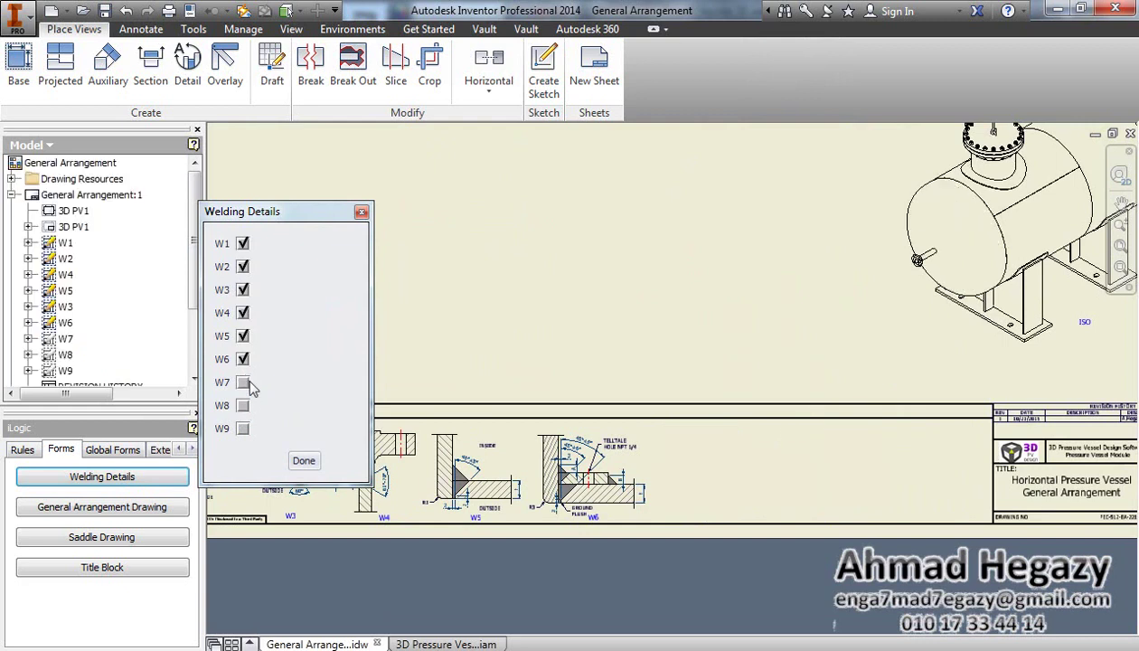
{"action": "left_click", "coordinate": [243, 359]}
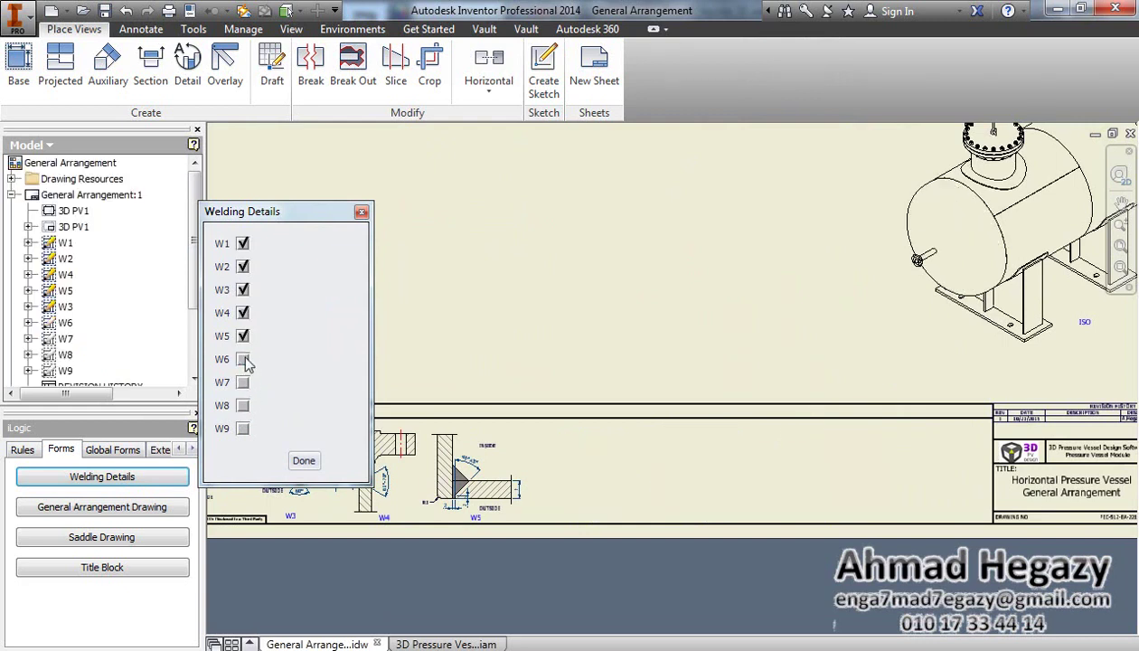
{"action": "left_click", "coordinate": [304, 460]}
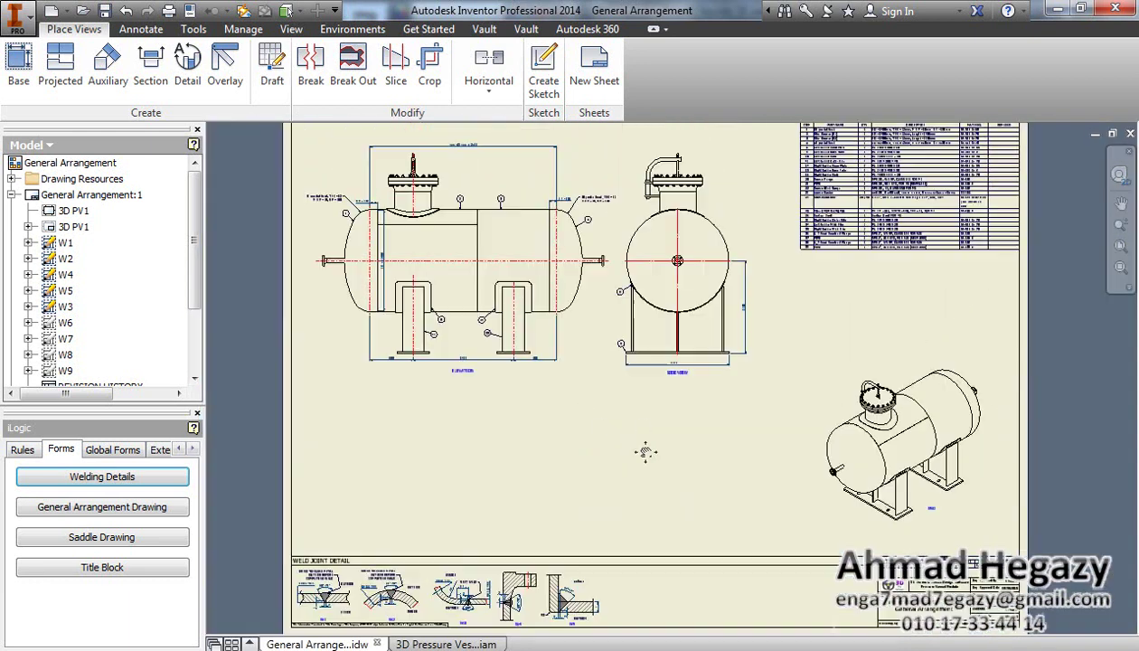
Step: Keep sheet size A1 in the General Arrangement Drawing form and reapply the GA scale
{"action": "left_click", "coordinate": [146, 504]}
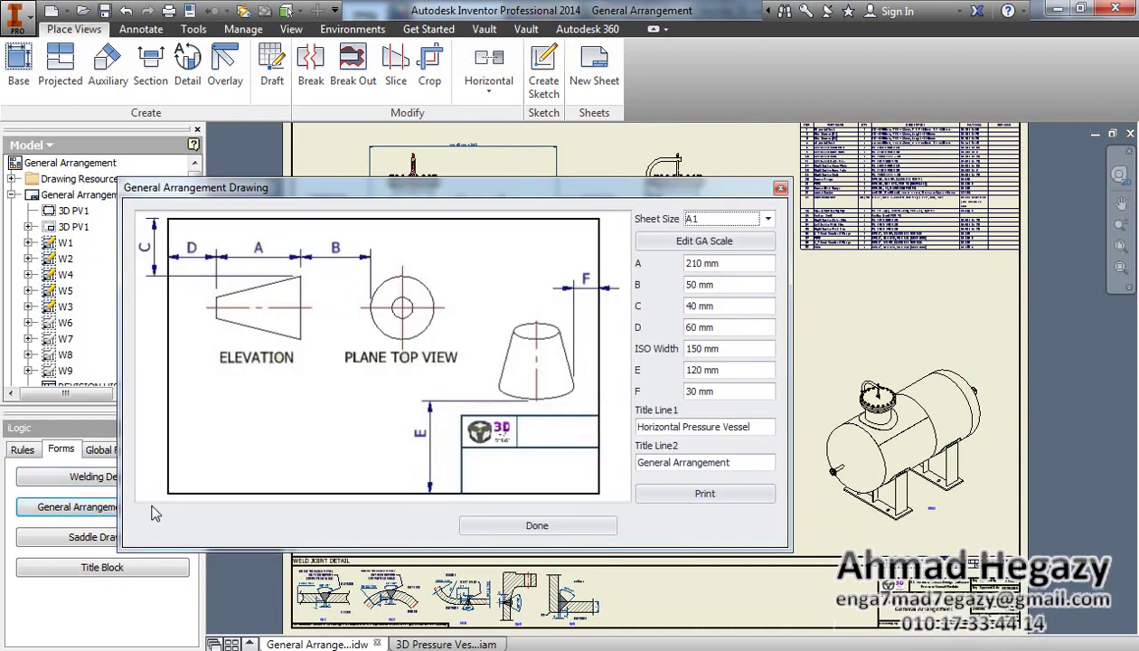
{"action": "left_click", "coordinate": [773, 224]}
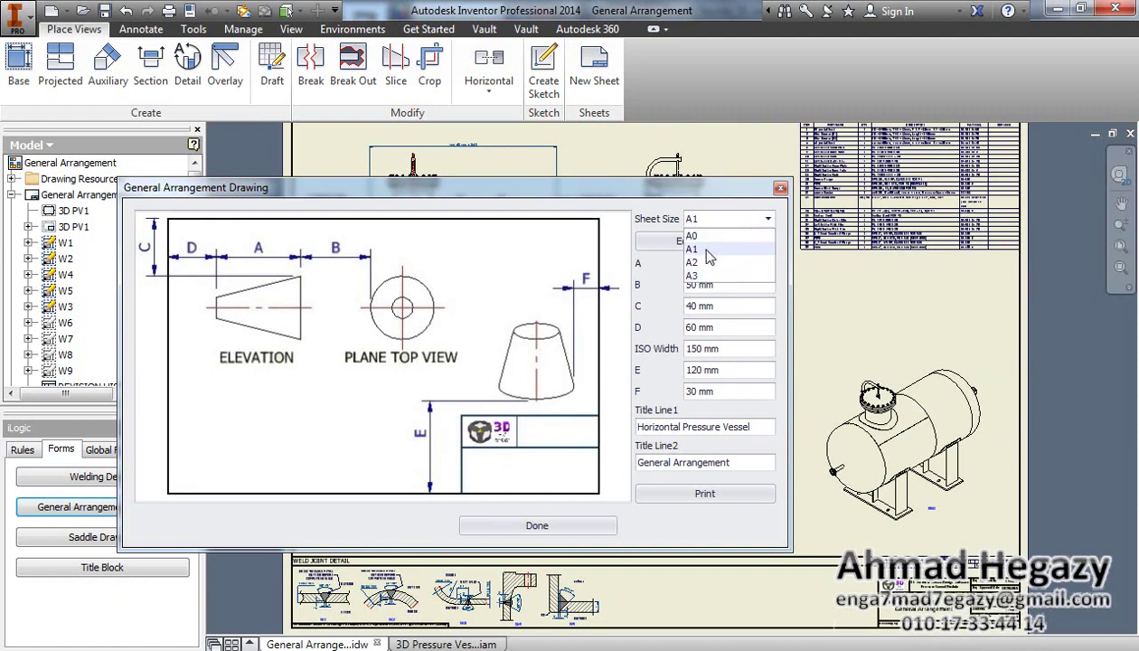
{"action": "left_click", "coordinate": [661, 270]}
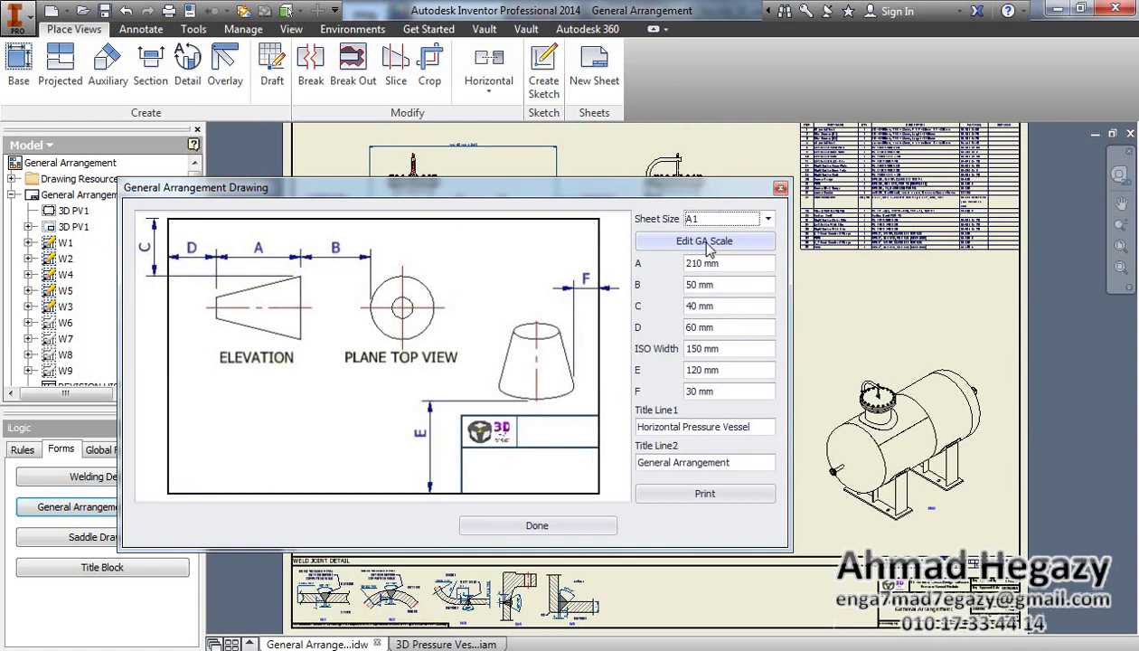
{"action": "left_click", "coordinate": [704, 242]}
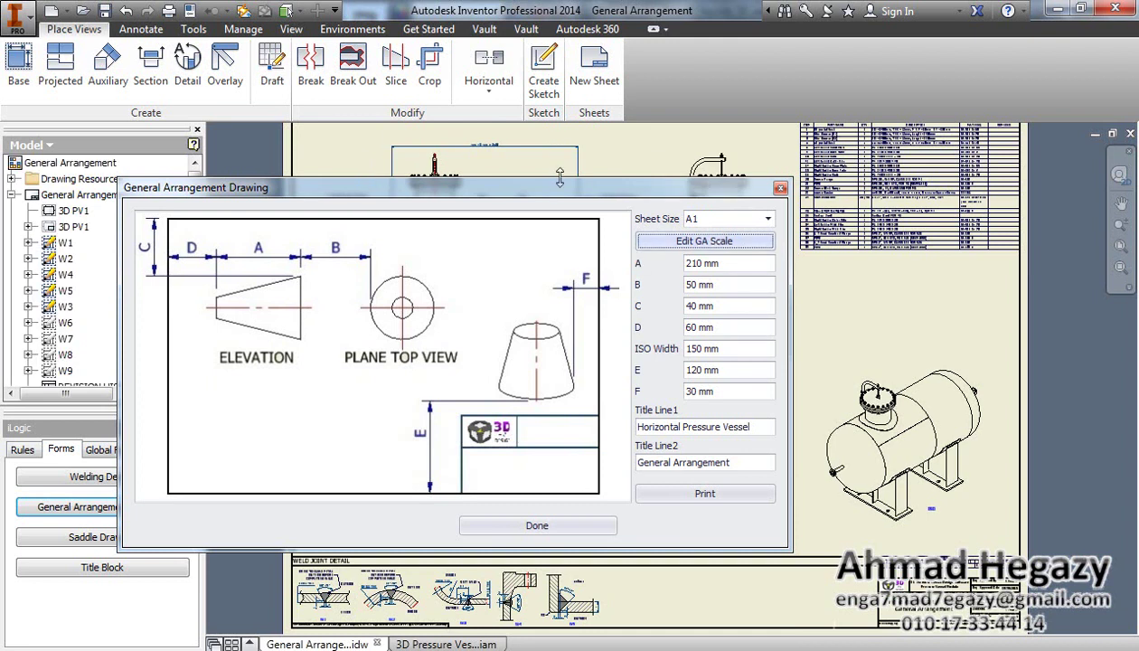
{"action": "mouse_move", "coordinate": [566, 188]}
{"action": "left_mouse_down"}
{"action": "mouse_move", "coordinate": [493, 291]}
{"action": "mouse_move", "coordinate": [461, 217]}
{"action": "mouse_move", "coordinate": [670, 185]}
{"action": "mouse_move", "coordinate": [647, 206]}
{"action": "left_mouse_up"}
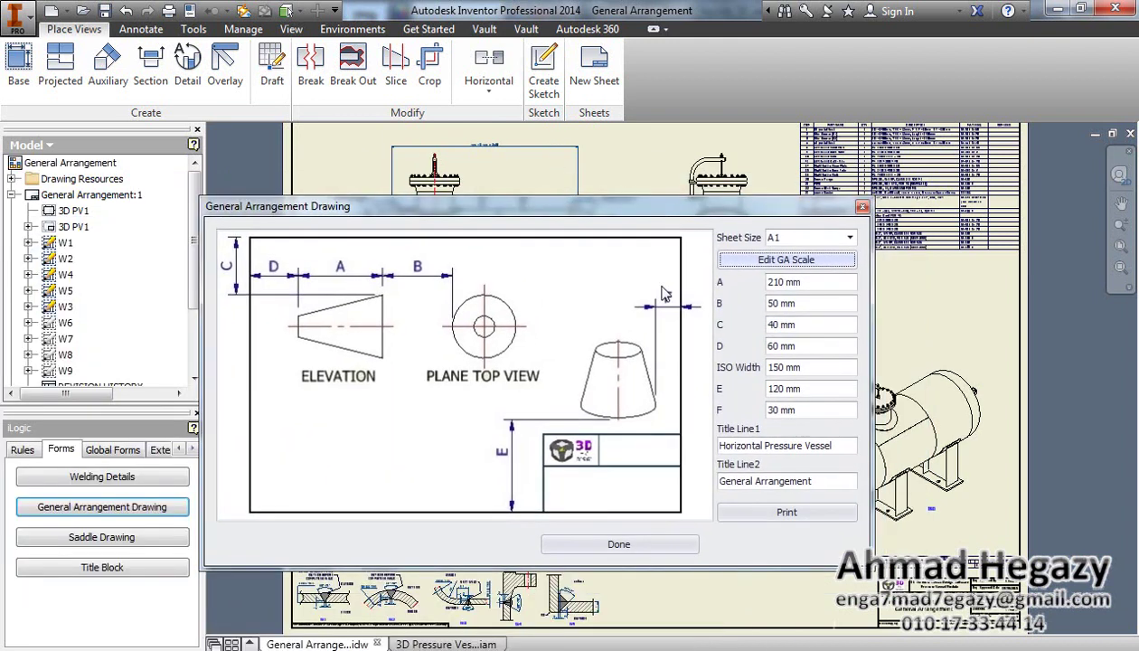
Step: Change the GA spacing A to 250 mm, then to 200 mm
{"action": "left_click_drag", "start_coordinate": [775, 202], "coordinate": [812, 363]}
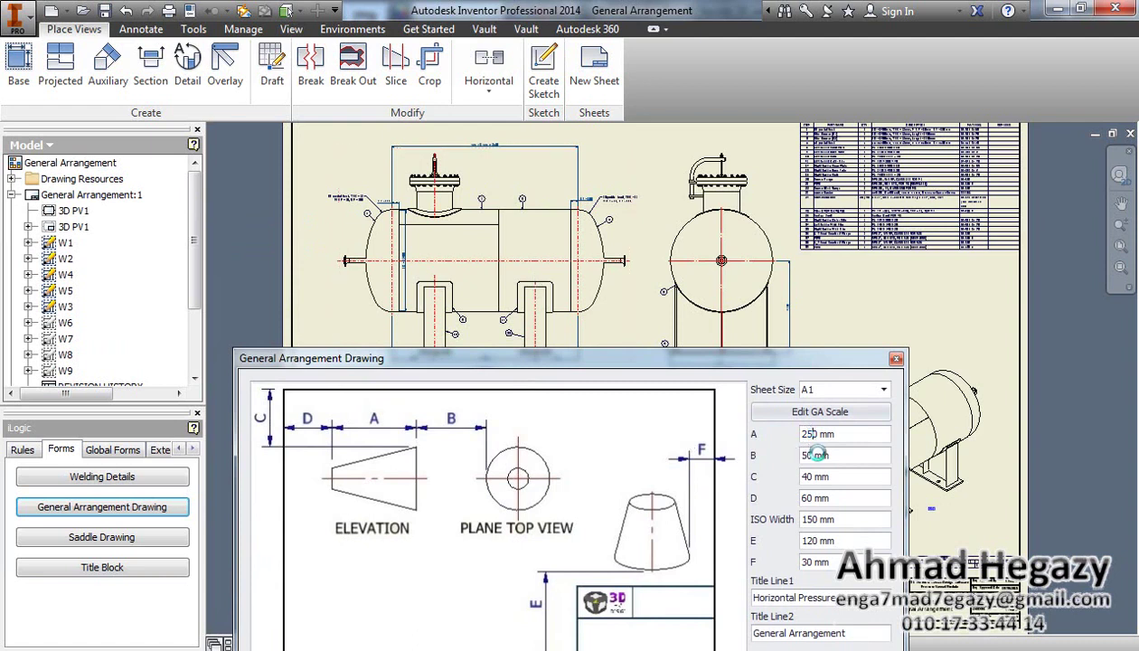
{"action": "left_click", "coordinate": [817, 454]}
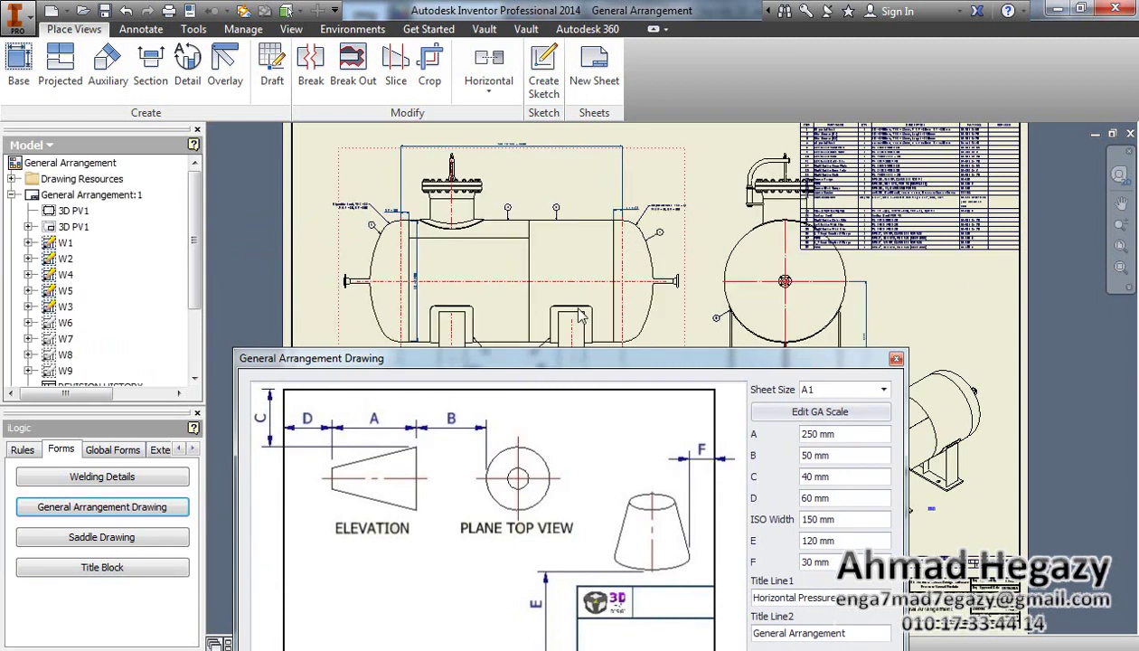
{"action": "left_click", "coordinate": [805, 434]}
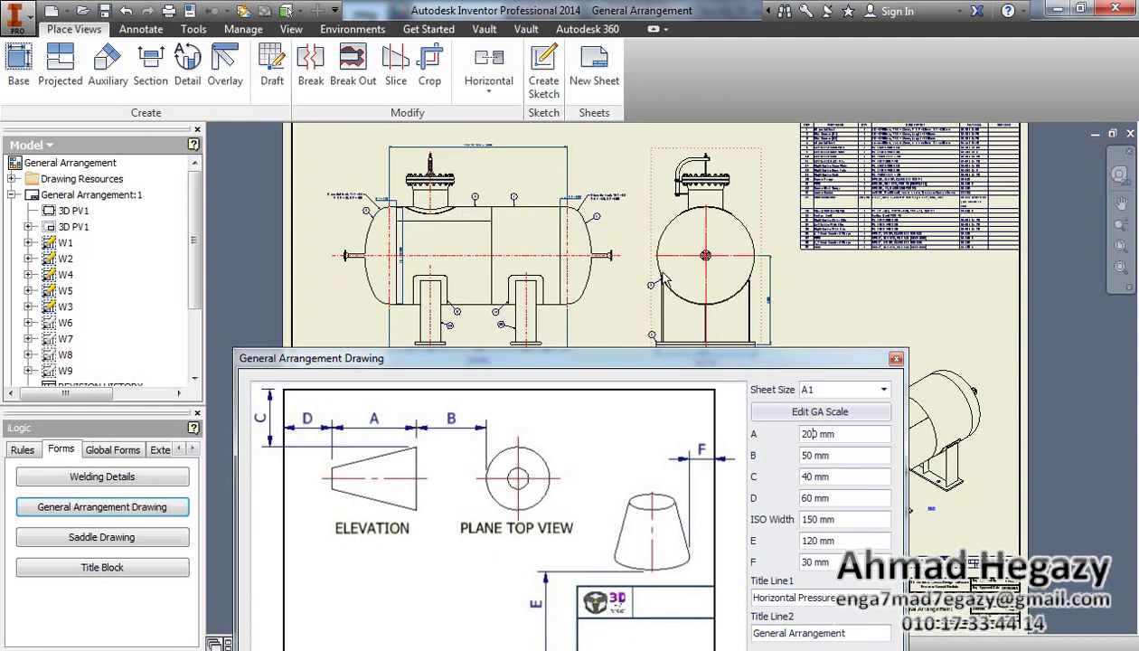
{"action": "triple_click", "coordinate": [844, 479]}
{"action": "left_click_drag", "start_coordinate": [628, 358], "coordinate": [489, 217]}
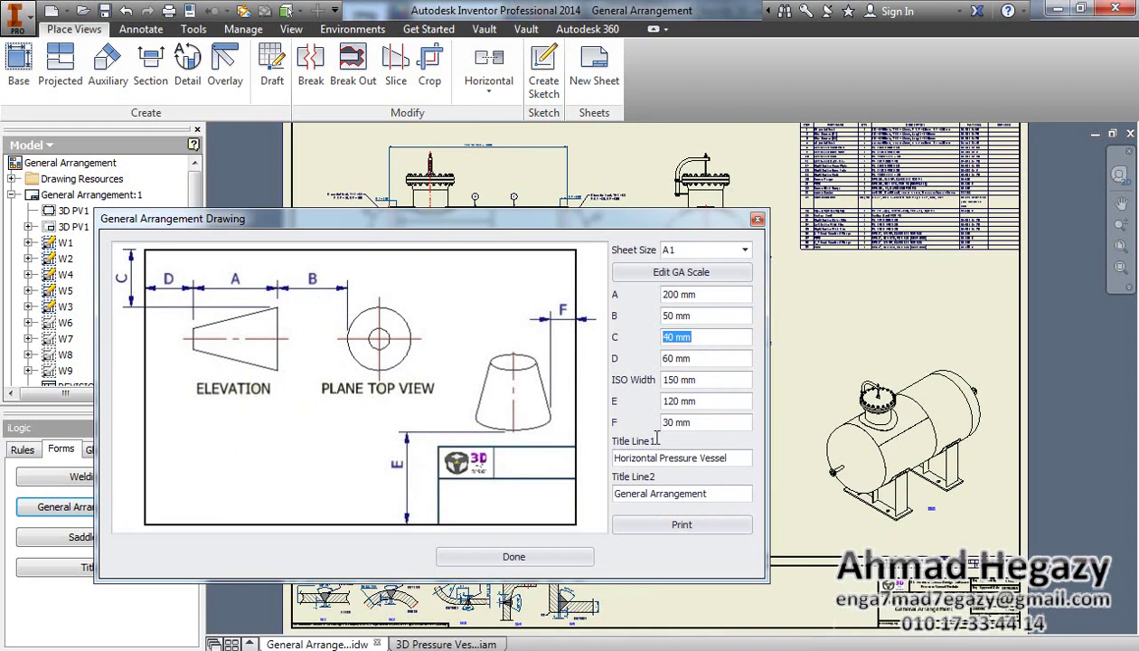
Step: Replace Title Line1 with 'FEC Vessel', dismiss the saddle scale rule error, and close the form
{"action": "scroll", "coordinate": [839, 569], "scroll_direction": "up", "scroll_amount": 4}
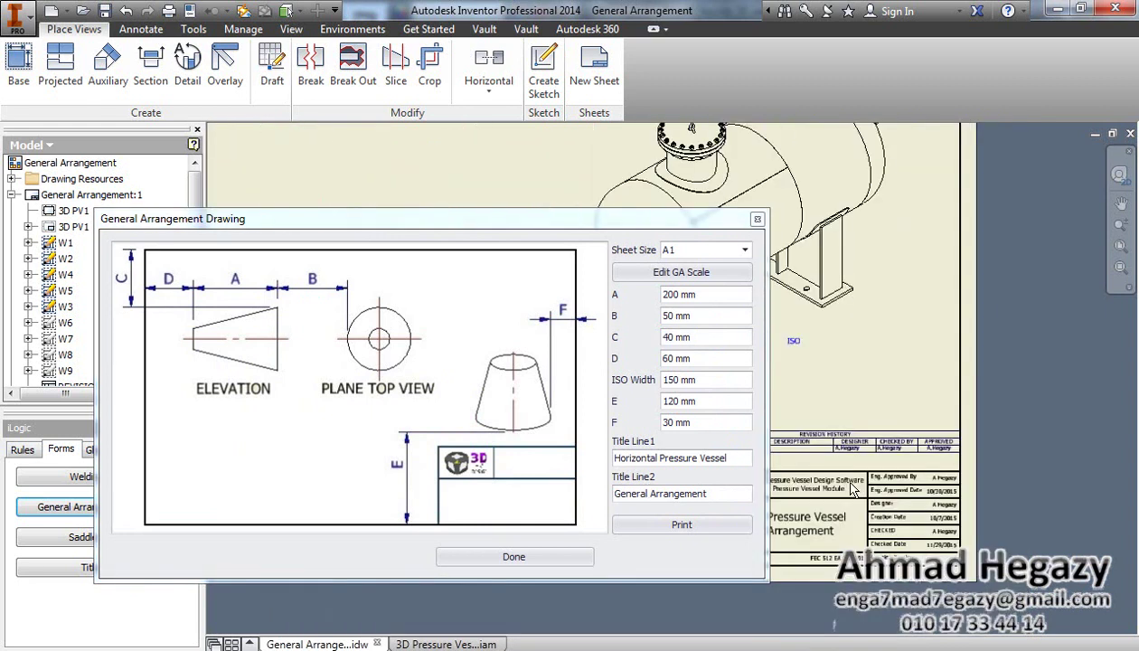
{"action": "scroll", "coordinate": [892, 514], "scroll_direction": "up", "scroll_amount": 3}
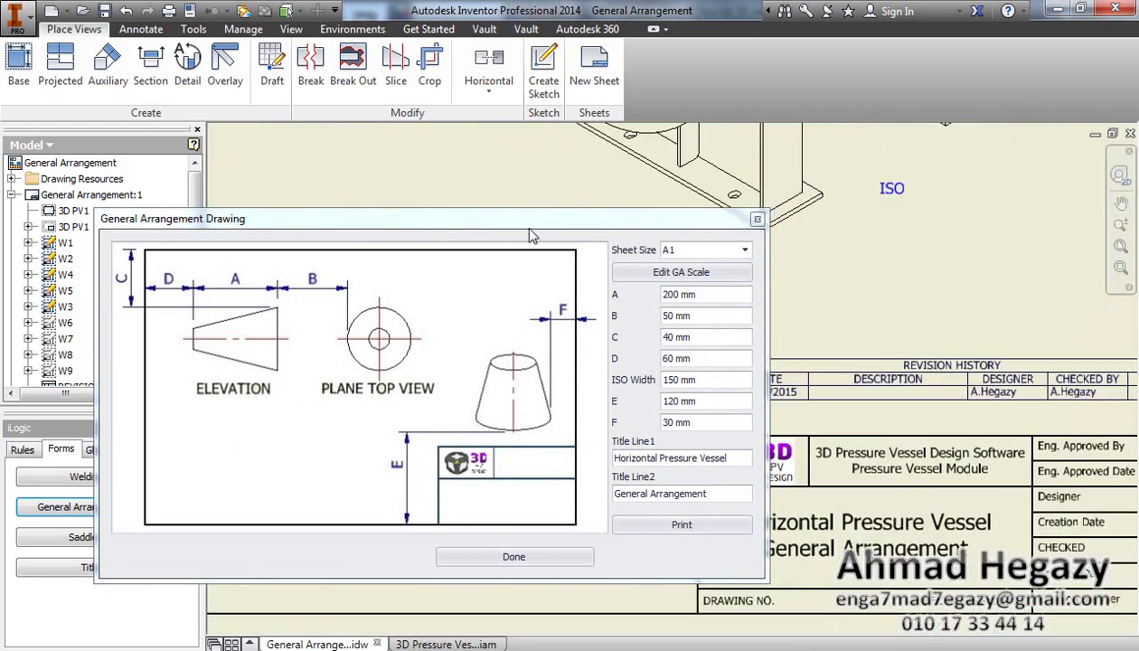
{"action": "left_click_drag", "start_coordinate": [530, 228], "coordinate": [479, 215]}
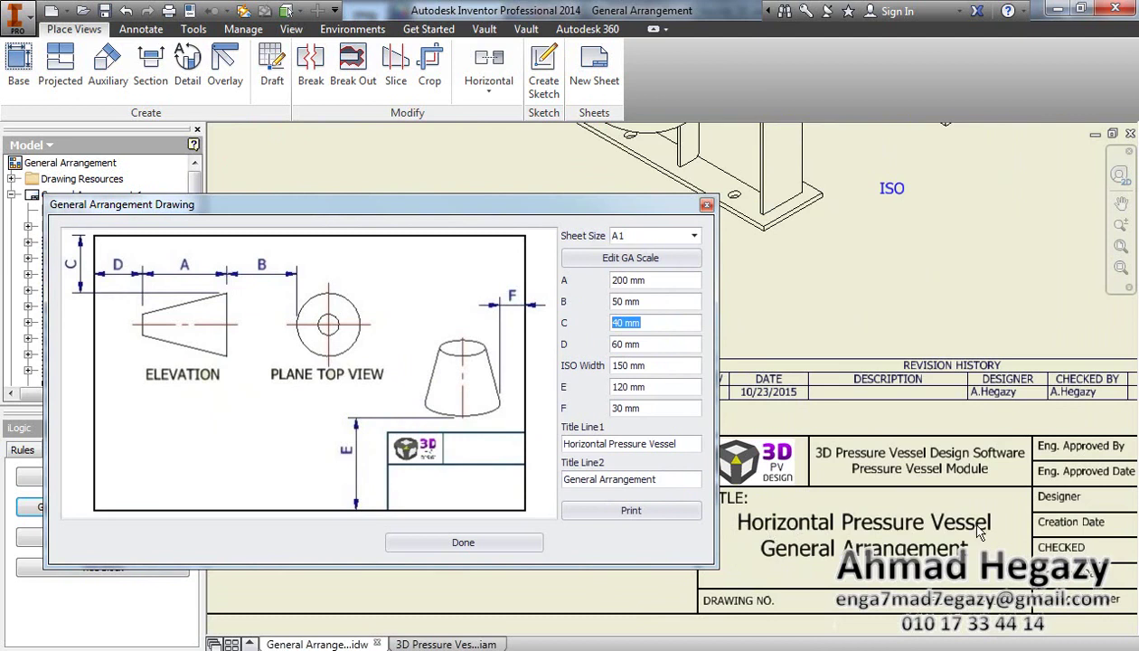
{"action": "left_click_drag", "start_coordinate": [679, 444], "coordinate": [477, 443]}
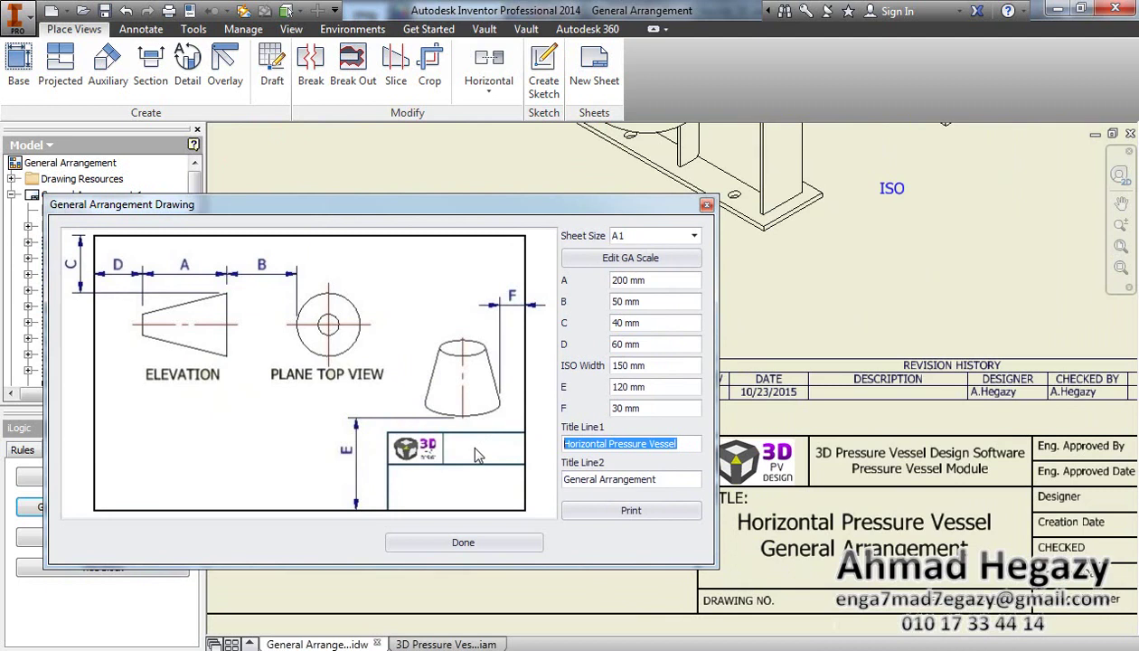
{"action": "type", "text": "FE"}
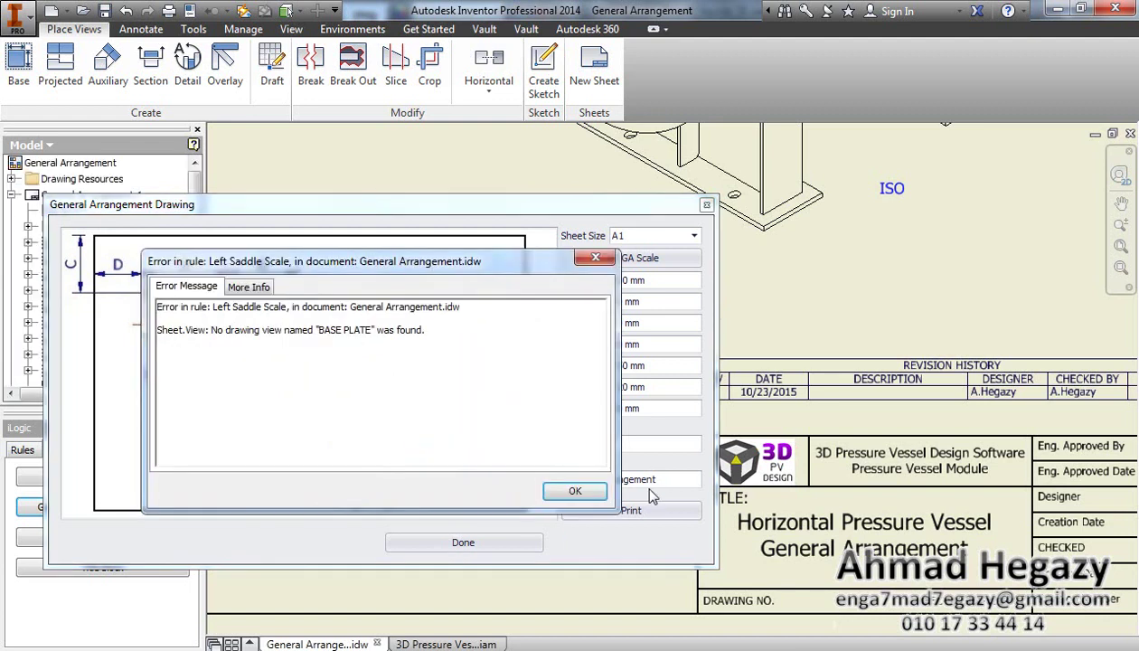
{"action": "left_click", "coordinate": [574, 492]}
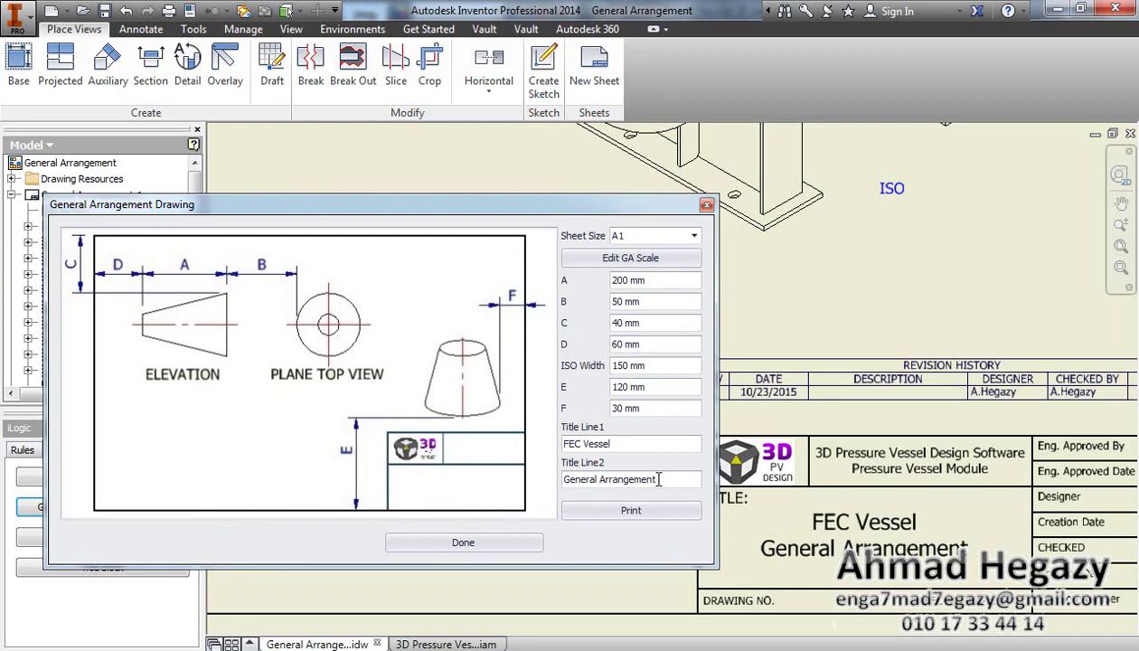
{"action": "left_click", "coordinate": [474, 544]}
{"action": "scroll", "coordinate": [465, 530], "scroll_direction": "up", "scroll_amount": 3}
{"action": "scroll", "coordinate": [609, 529], "scroll_direction": "down", "scroll_amount": 1}
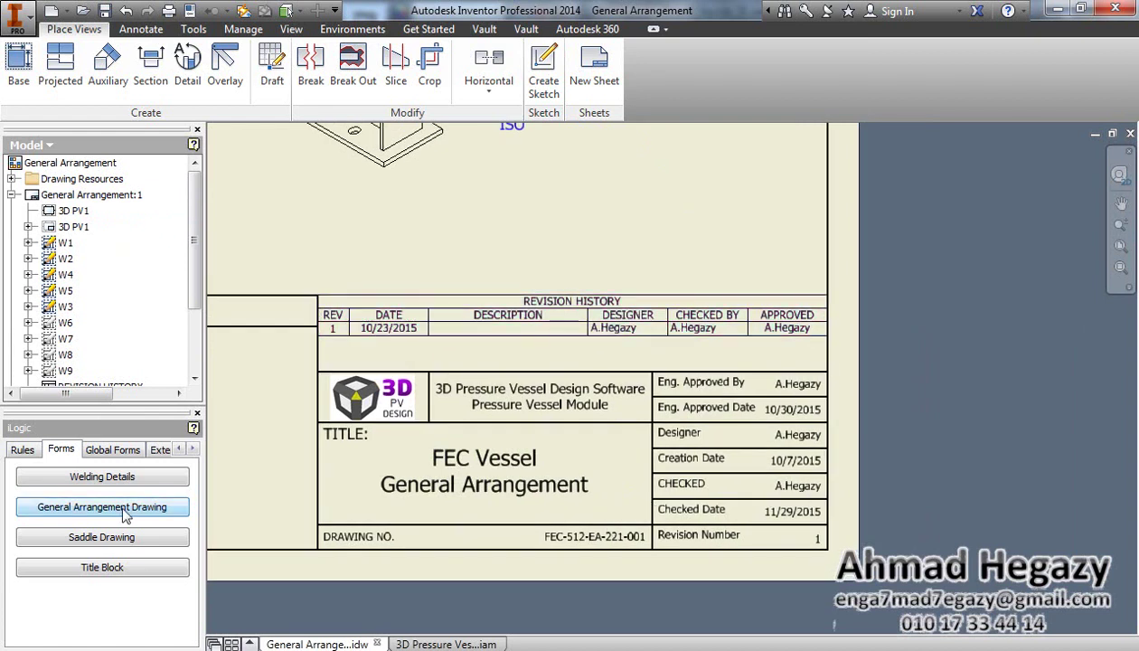
{"action": "left_click", "coordinate": [92, 575]}
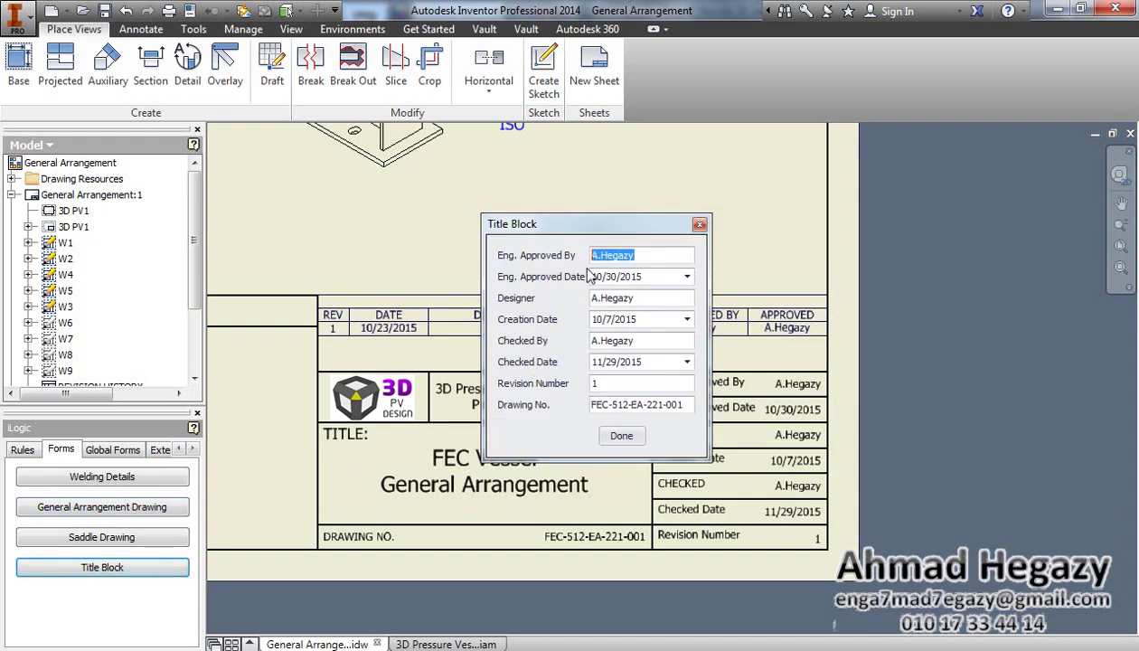
{"action": "left_click_drag", "start_coordinate": [615, 236], "coordinate": [484, 300]}
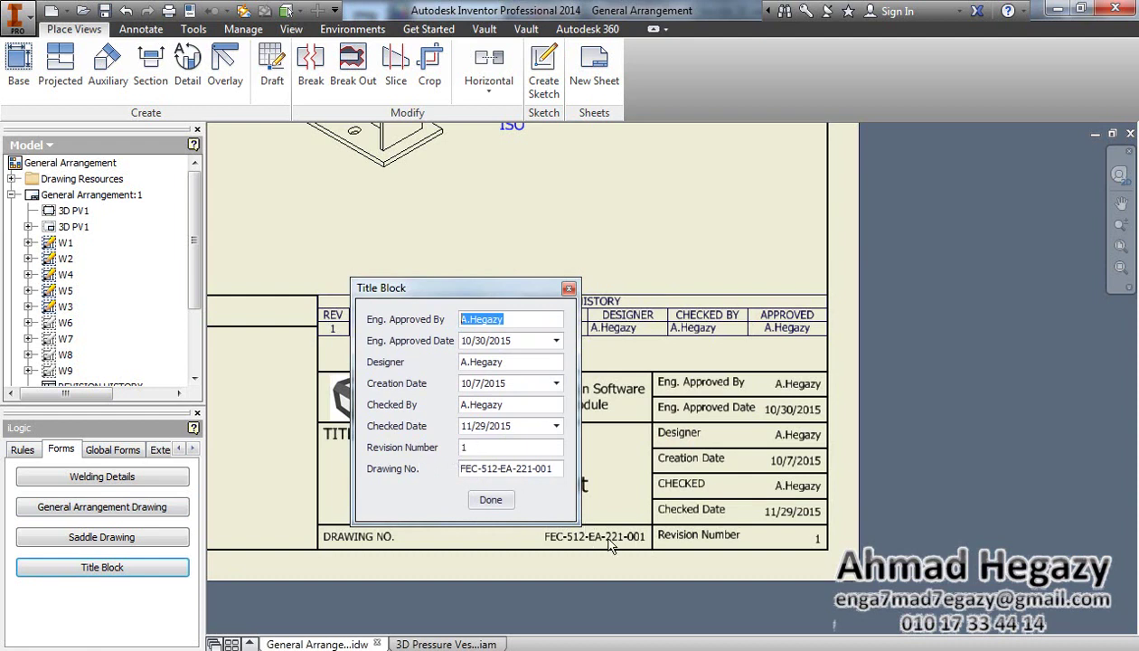
{"action": "left_click", "coordinate": [493, 501]}
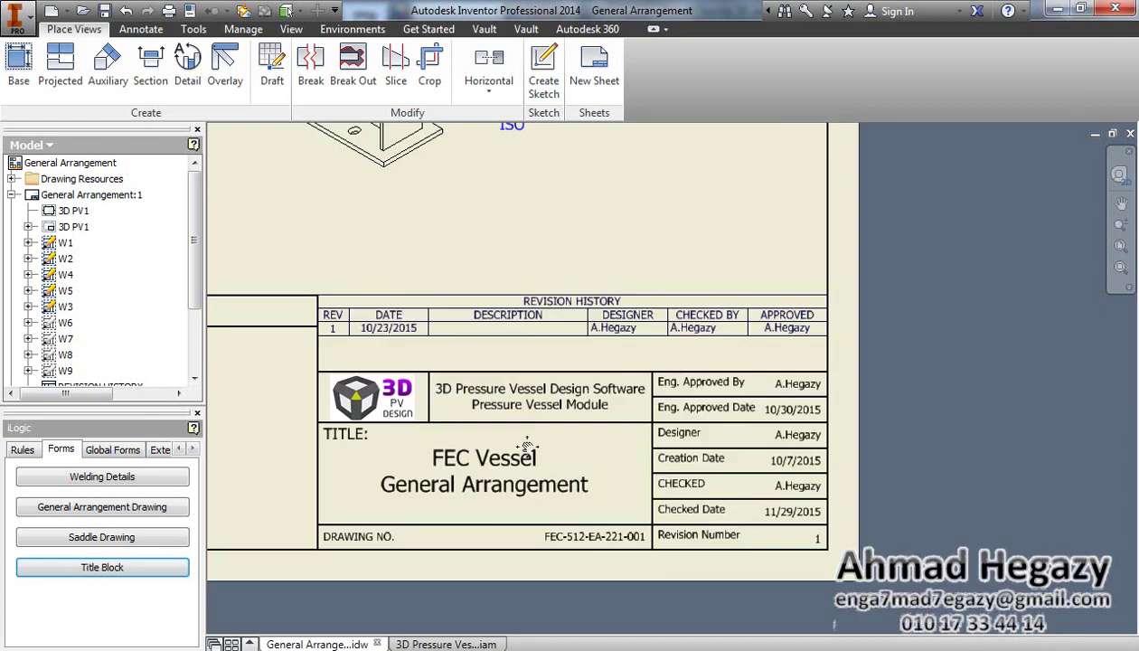
{"action": "middle_click_drag", "start_coordinate": [527, 443], "coordinate": [712, 475]}
{"action": "scroll", "coordinate": [601, 385], "scroll_direction": "down", "scroll_amount": 2}
{"action": "scroll", "coordinate": [581, 415], "scroll_direction": "down", "scroll_amount": 1}
{"action": "middle_click_drag", "start_coordinate": [612, 446], "coordinate": [539, 487]}
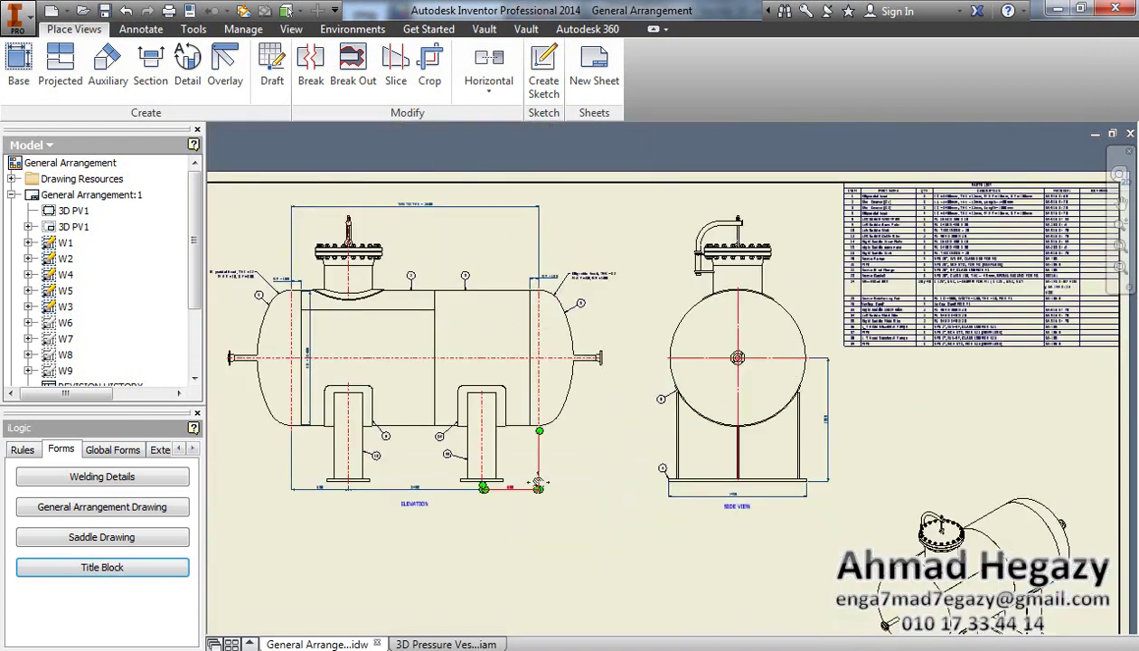
{"action": "scroll", "coordinate": [539, 487], "scroll_direction": "up", "scroll_amount": 3}
{"action": "scroll", "coordinate": [445, 215], "scroll_direction": "down", "scroll_amount": 1}
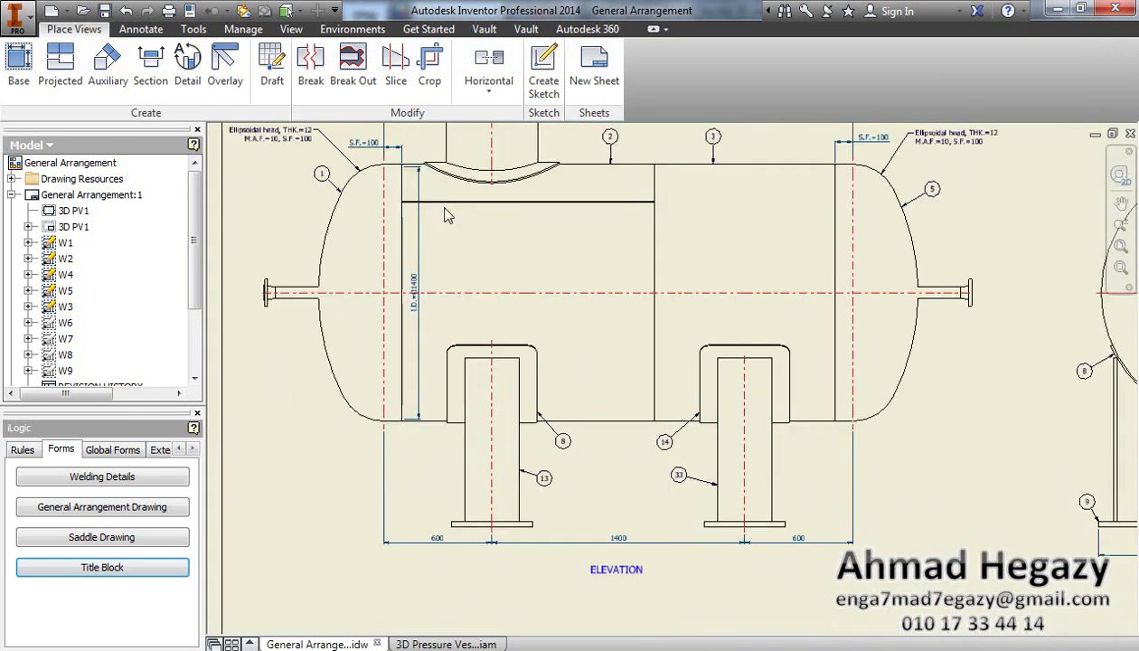
{"action": "mouse_move", "coordinate": [445, 215]}
{"action": "middle_mouse_down"}
{"action": "mouse_move", "coordinate": [420, 295]}
{"action": "mouse_move", "coordinate": [495, 360]}
{"action": "middle_mouse_up"}
Step: On the Annotate tab, try a flange dimension and undo the unwanted Ø150 result
{"action": "scroll", "coordinate": [498, 374], "scroll_direction": "down", "scroll_amount": 1}
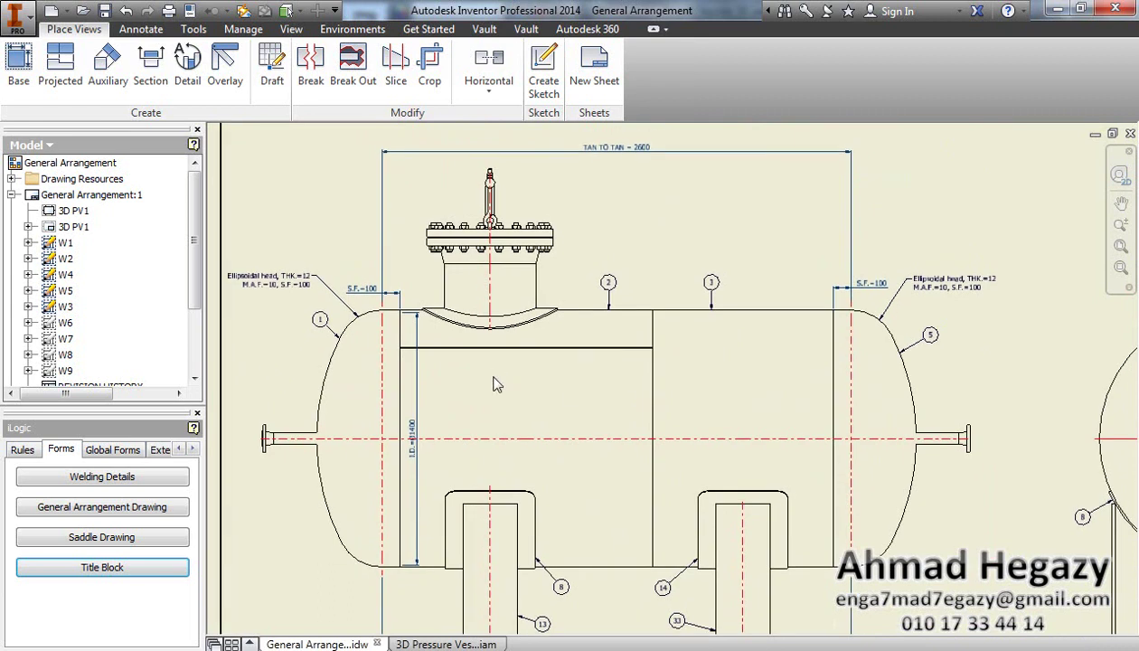
{"action": "left_click", "coordinate": [142, 30]}
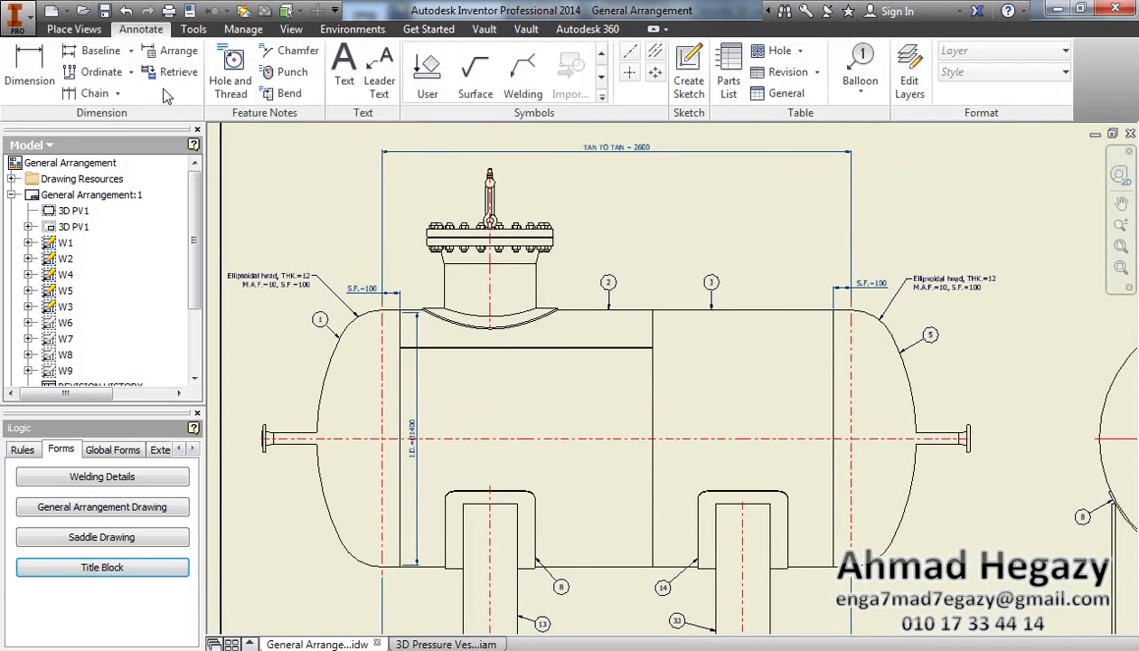
{"action": "scroll", "coordinate": [260, 442], "scroll_direction": "up", "scroll_amount": 5}
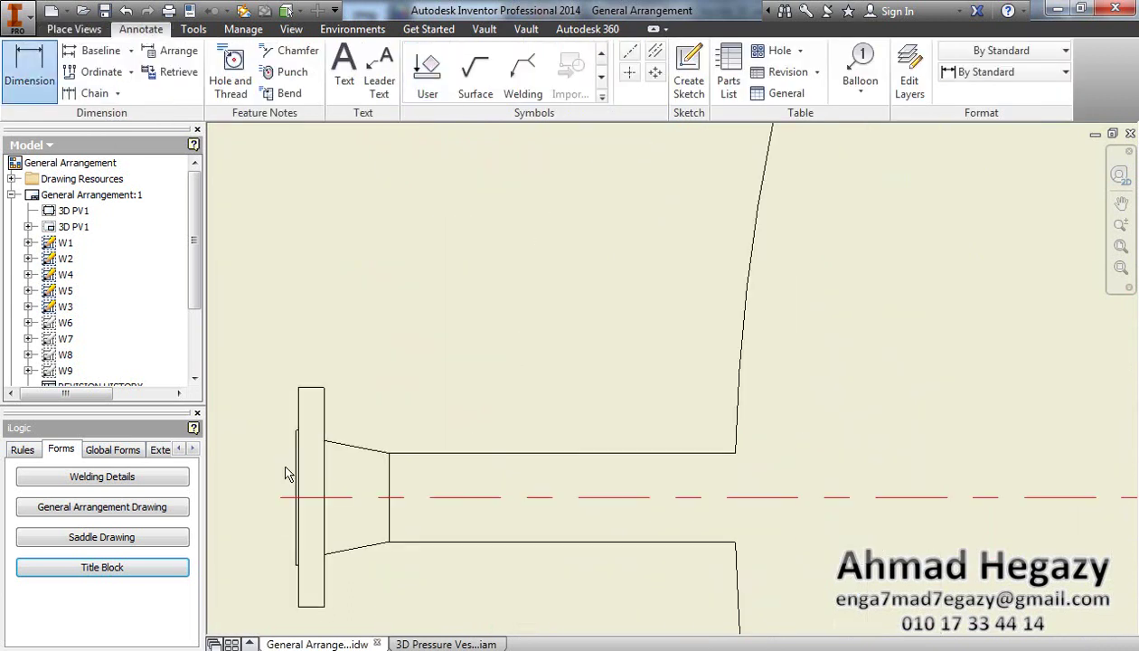
{"action": "left_click", "coordinate": [297, 459]}
{"action": "left_click", "coordinate": [263, 488]}
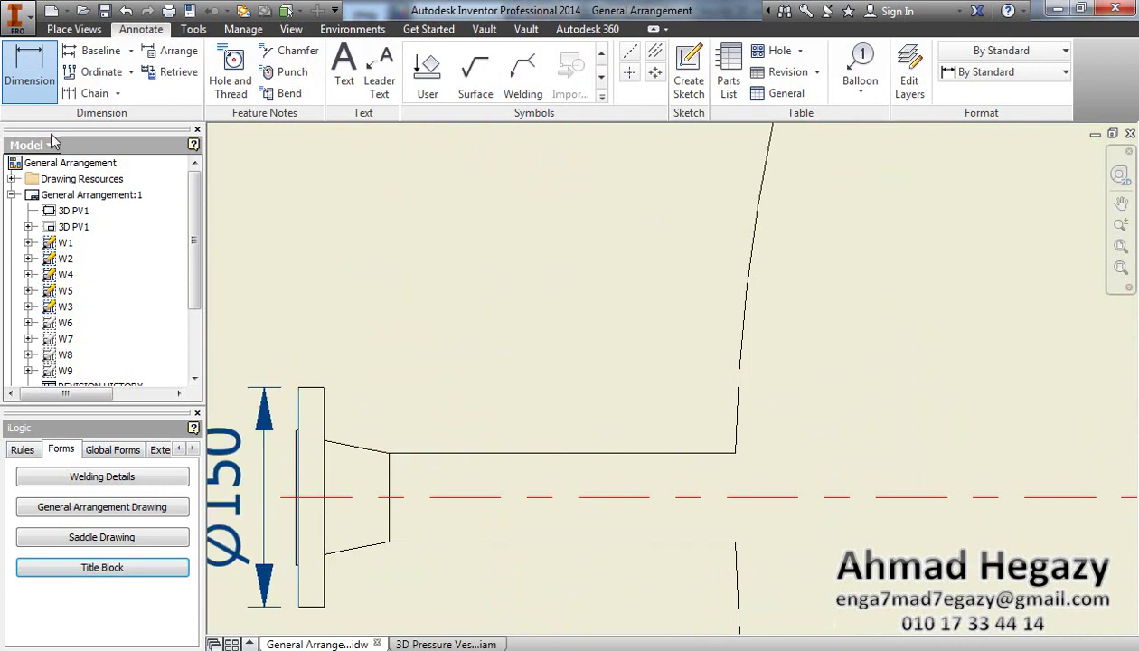
{"action": "key", "text": "ctrl+z"}
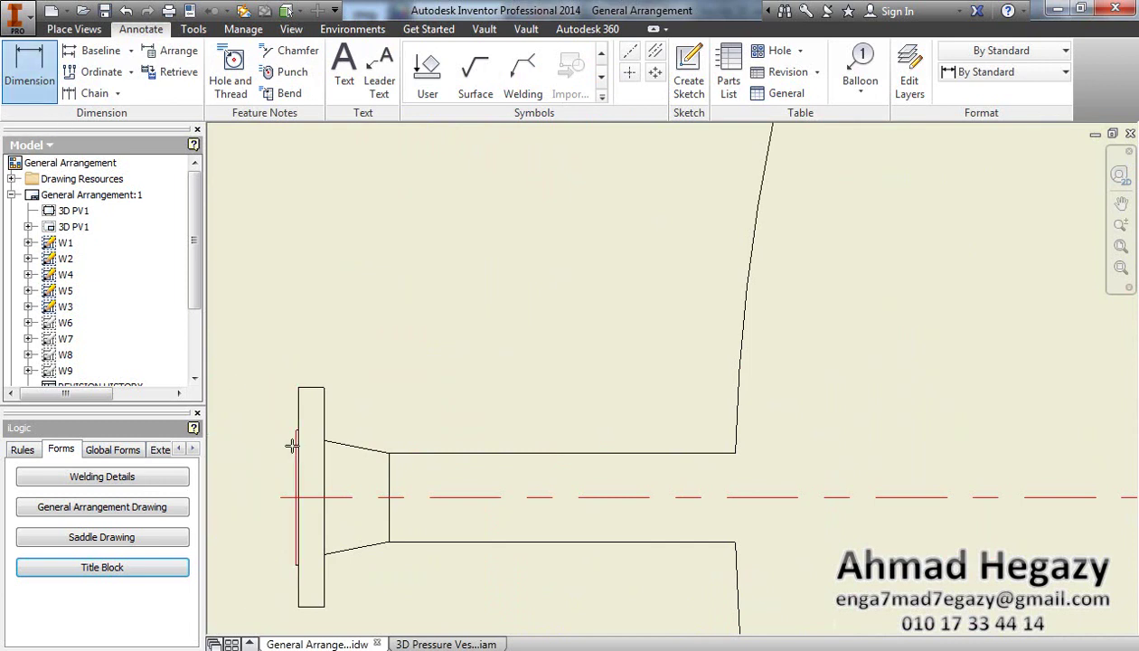
{"action": "scroll", "coordinate": [291, 448], "scroll_direction": "down", "scroll_amount": 5}
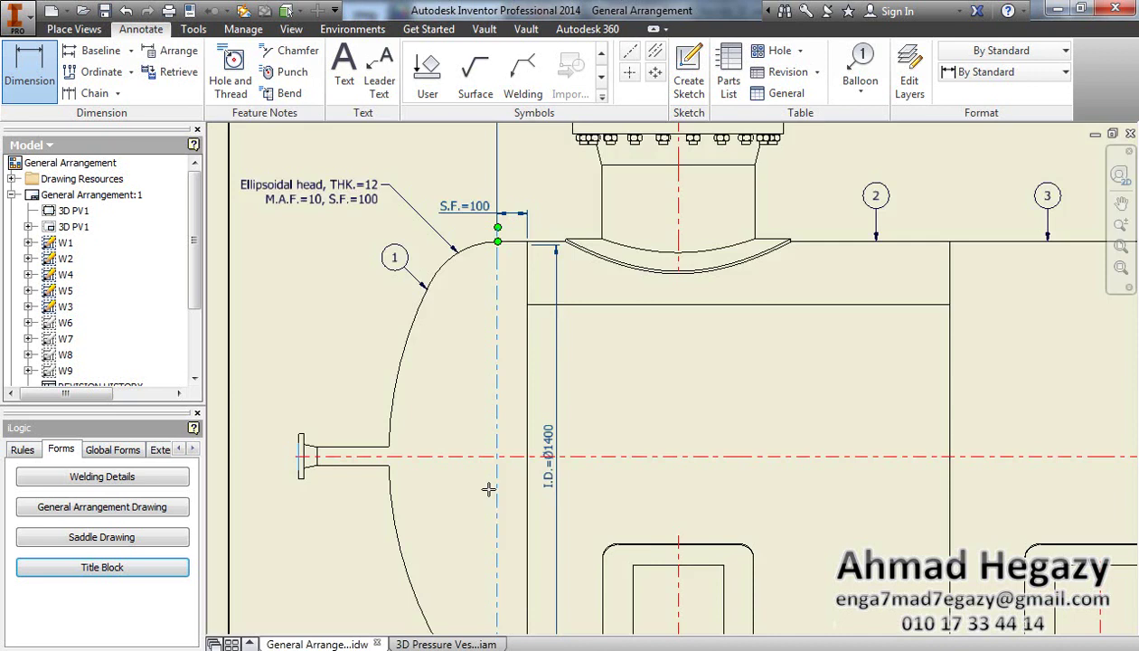
{"action": "scroll", "coordinate": [488, 489], "scroll_direction": "down", "scroll_amount": 5}
{"action": "scroll", "coordinate": [520, 511], "scroll_direction": "up", "scroll_amount": 6}
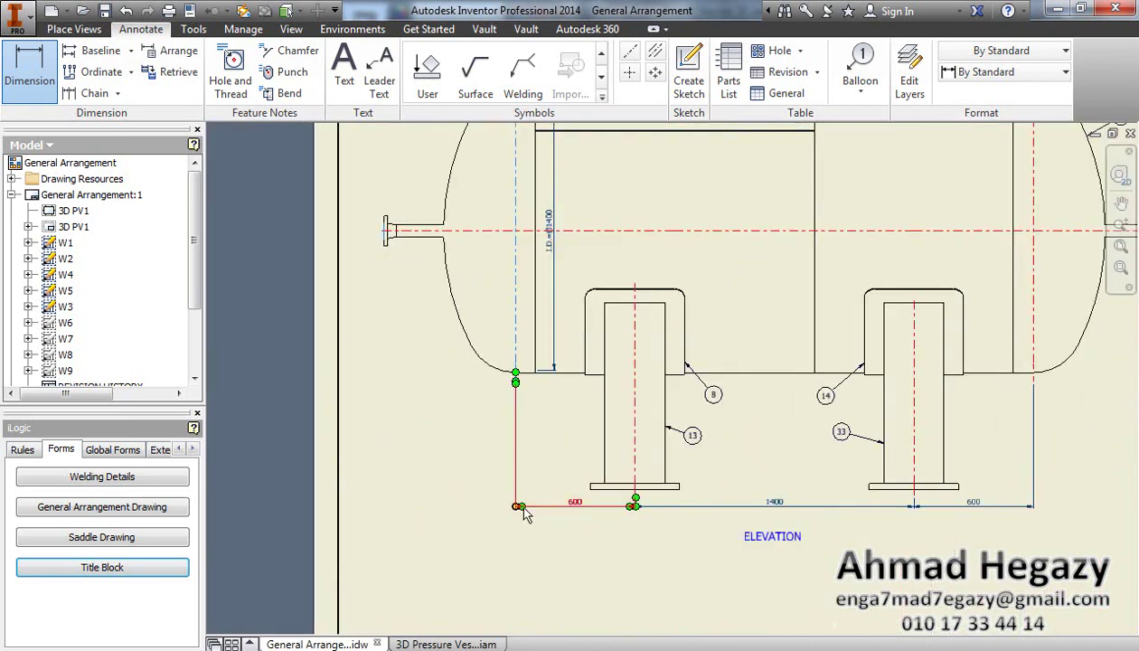
Step: Place a 400 vertical dimension from the top nozzle flange down to the vessel shell
{"action": "left_click", "coordinate": [519, 509]}
{"action": "scroll", "coordinate": [514, 471], "scroll_direction": "down", "scroll_amount": 3}
{"action": "scroll", "coordinate": [622, 375], "scroll_direction": "up", "scroll_amount": 3}
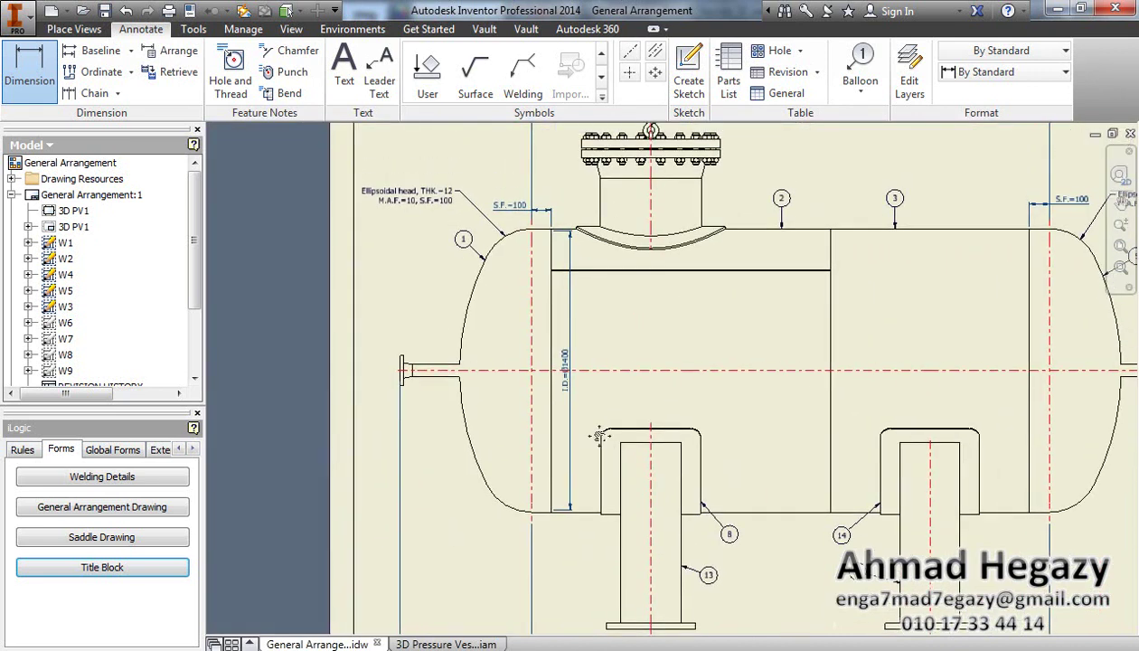
{"action": "scroll", "coordinate": [656, 282], "scroll_direction": "up", "scroll_amount": 4}
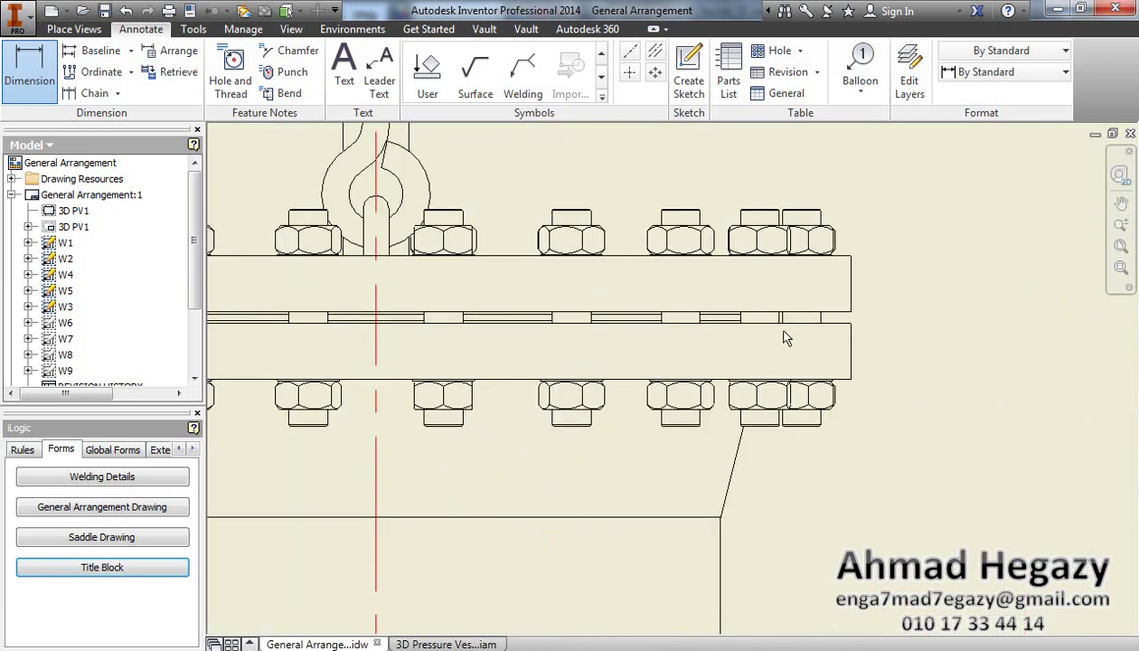
{"action": "scroll", "coordinate": [726, 323], "scroll_direction": "up", "scroll_amount": 2}
{"action": "scroll", "coordinate": [726, 323], "scroll_direction": "down", "scroll_amount": 5}
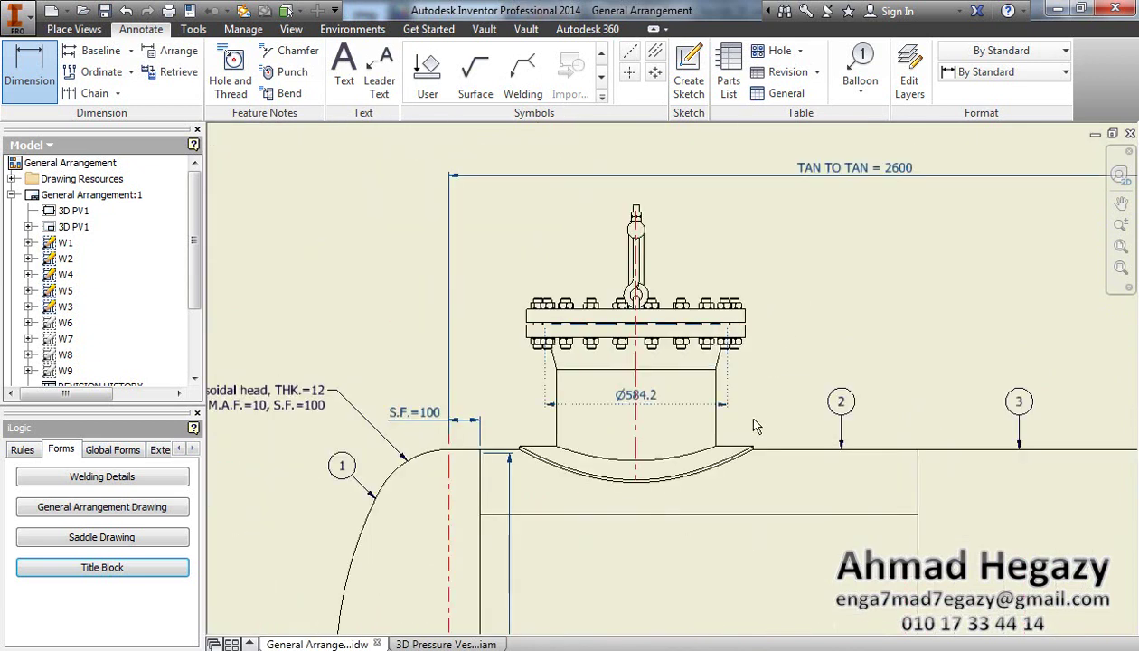
{"action": "left_click", "coordinate": [783, 449]}
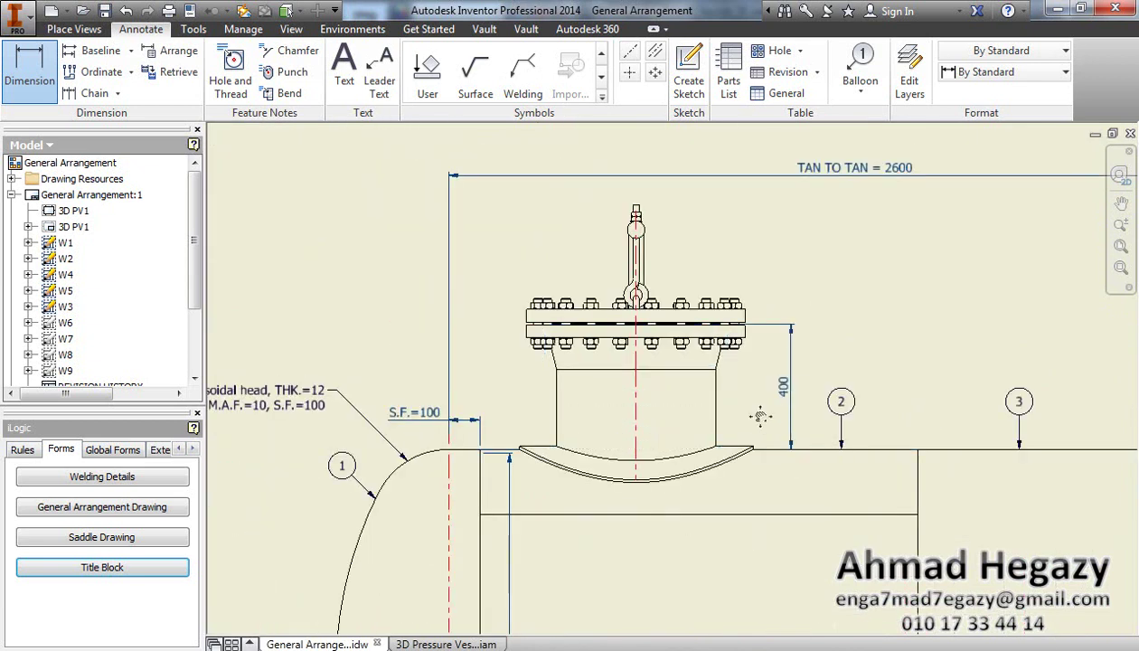
{"action": "scroll", "coordinate": [776, 394], "scroll_direction": "down", "scroll_amount": 3}
{"action": "left_click", "coordinate": [604, 352]}
{"action": "mouse_move", "coordinate": [602, 338]}
{"action": "middle_mouse_down"}
{"action": "mouse_move", "coordinate": [591, 237]}
{"action": "mouse_move", "coordinate": [557, 277]}
{"action": "middle_mouse_up"}
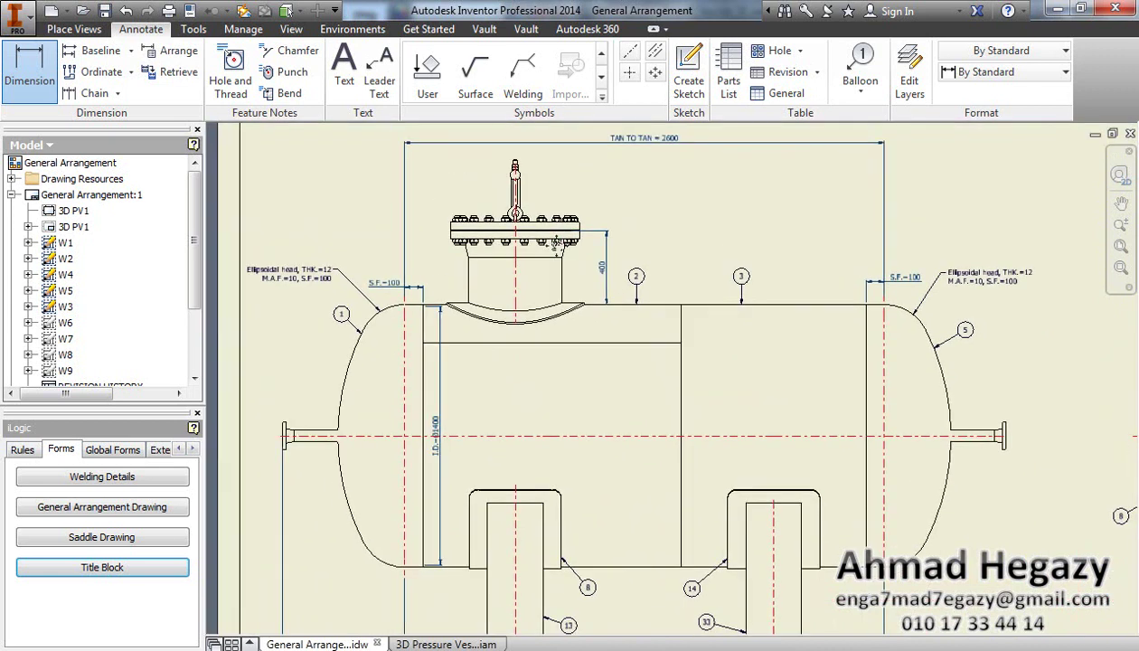
{"action": "right_click", "coordinate": [684, 226]}
Step: Finish dimensioning and tag the top nozzle M1 with the Nozzle Tag No. balloon style
{"action": "left_click", "coordinate": [750, 214]}
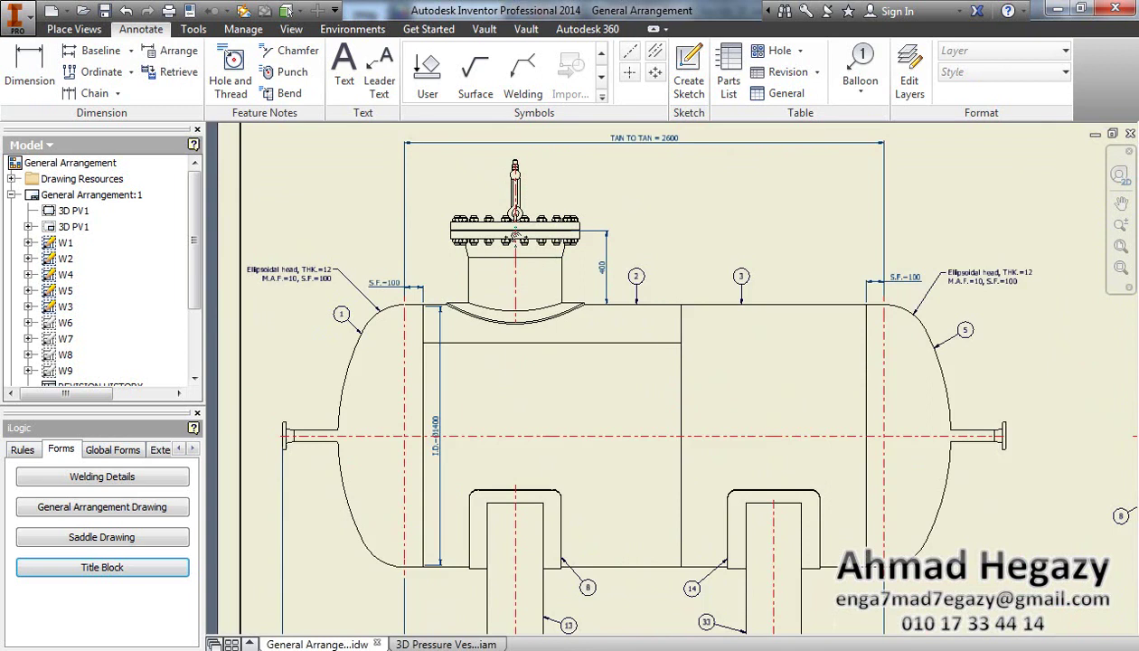
{"action": "middle_click_drag", "start_coordinate": [425, 224], "coordinate": [410, 200]}
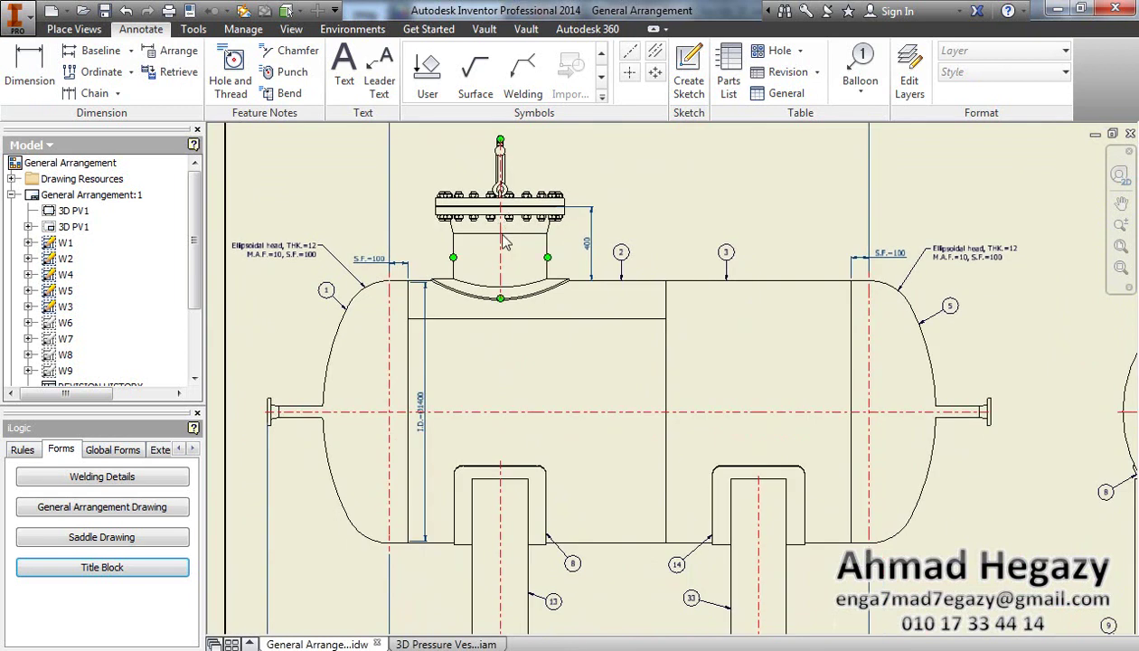
{"action": "left_click", "coordinate": [873, 100]}
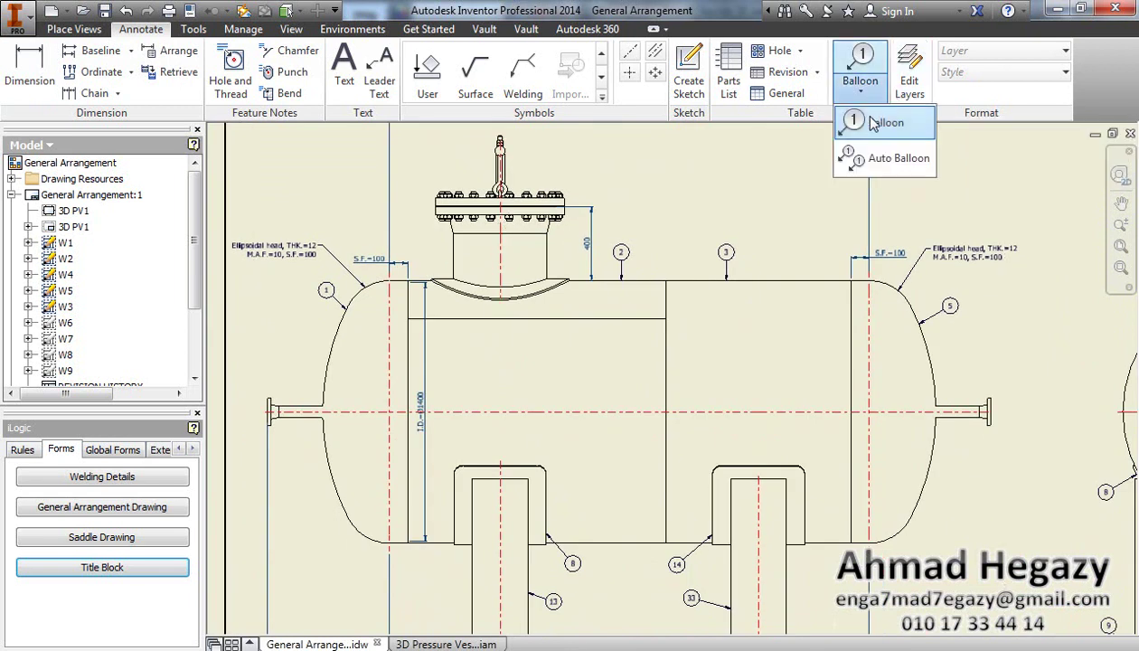
{"action": "left_click", "coordinate": [870, 131]}
{"action": "middle_click_drag", "start_coordinate": [510, 160], "coordinate": [554, 271]}
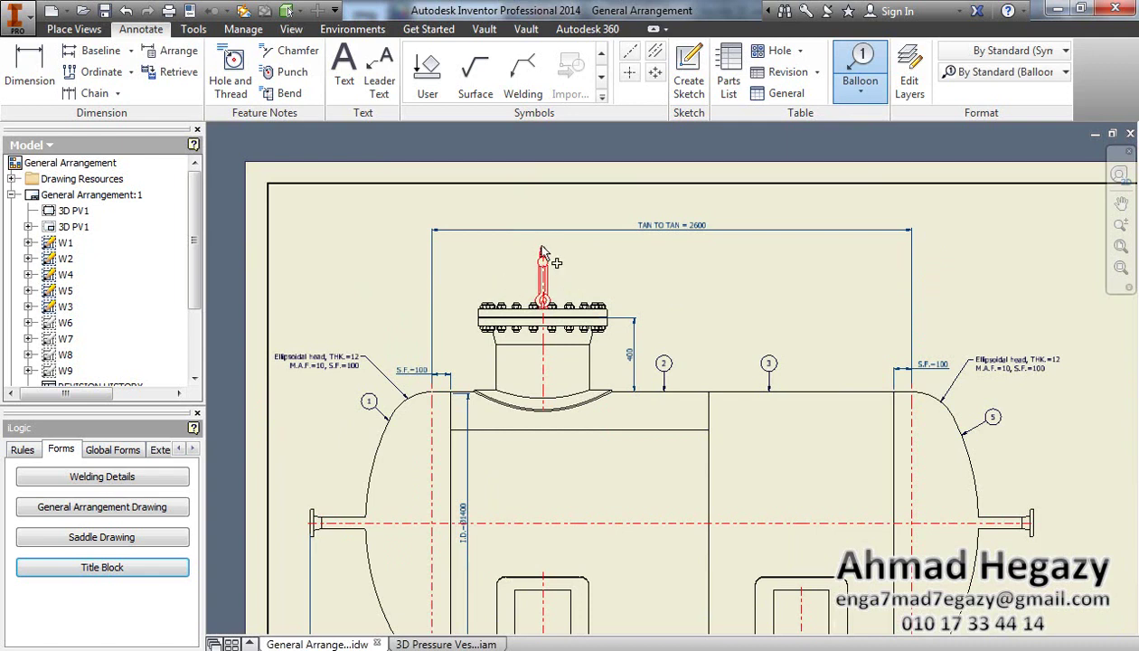
{"action": "left_click", "coordinate": [994, 73]}
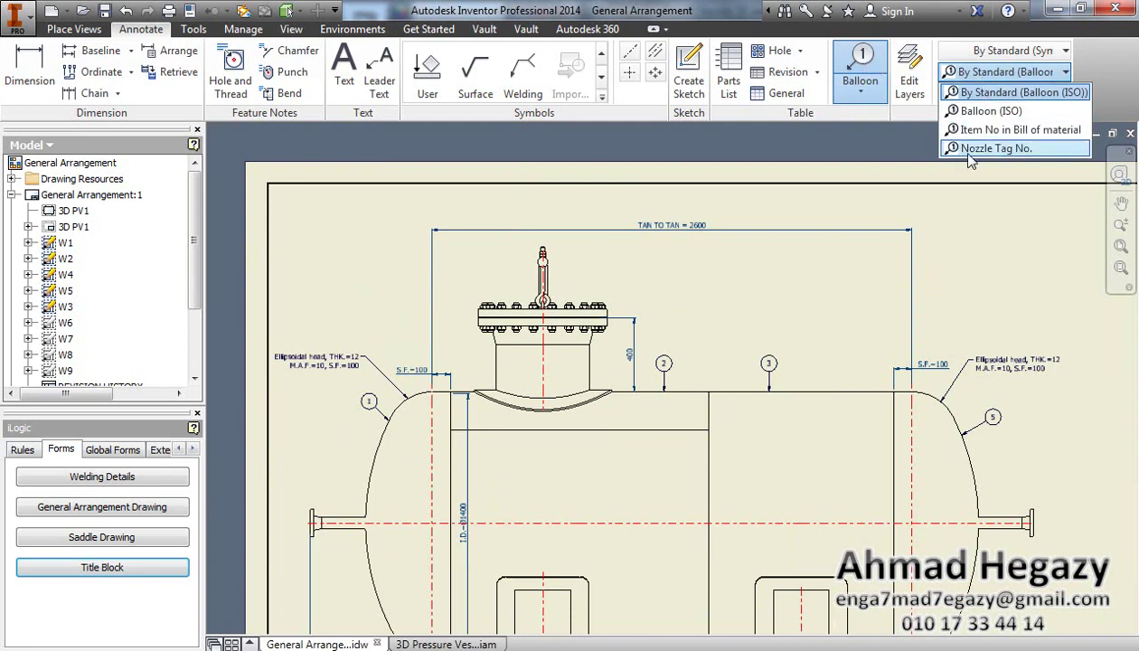
{"action": "left_click", "coordinate": [1018, 152]}
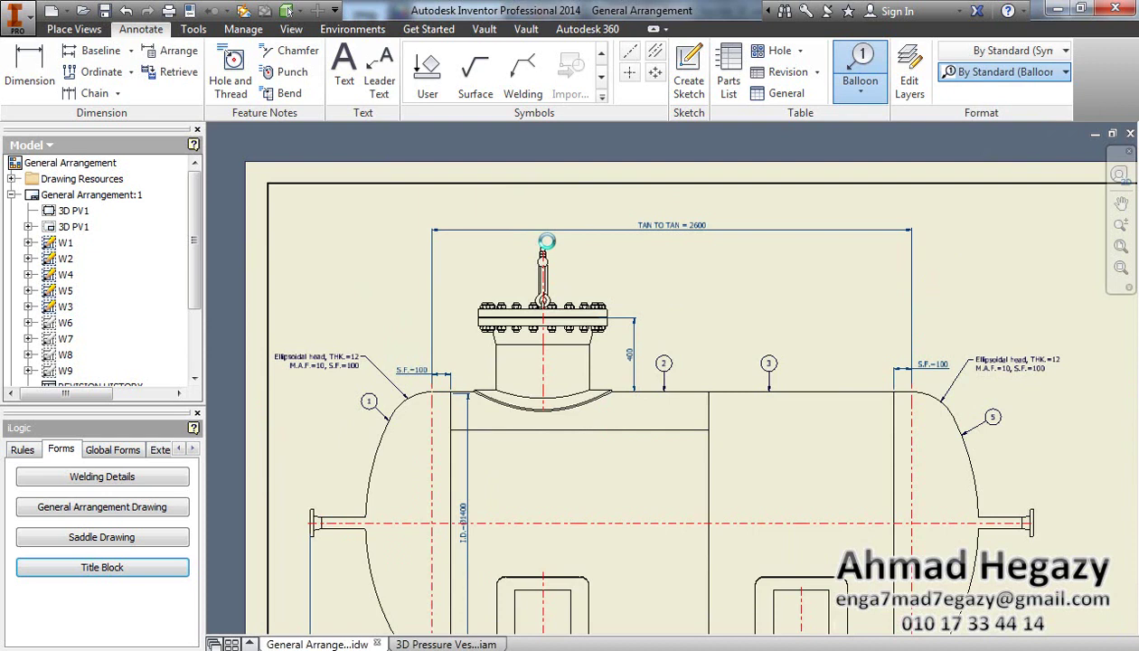
{"action": "scroll", "coordinate": [550, 251], "scroll_direction": "up", "scroll_amount": 3}
{"action": "left_click", "coordinate": [535, 252]}
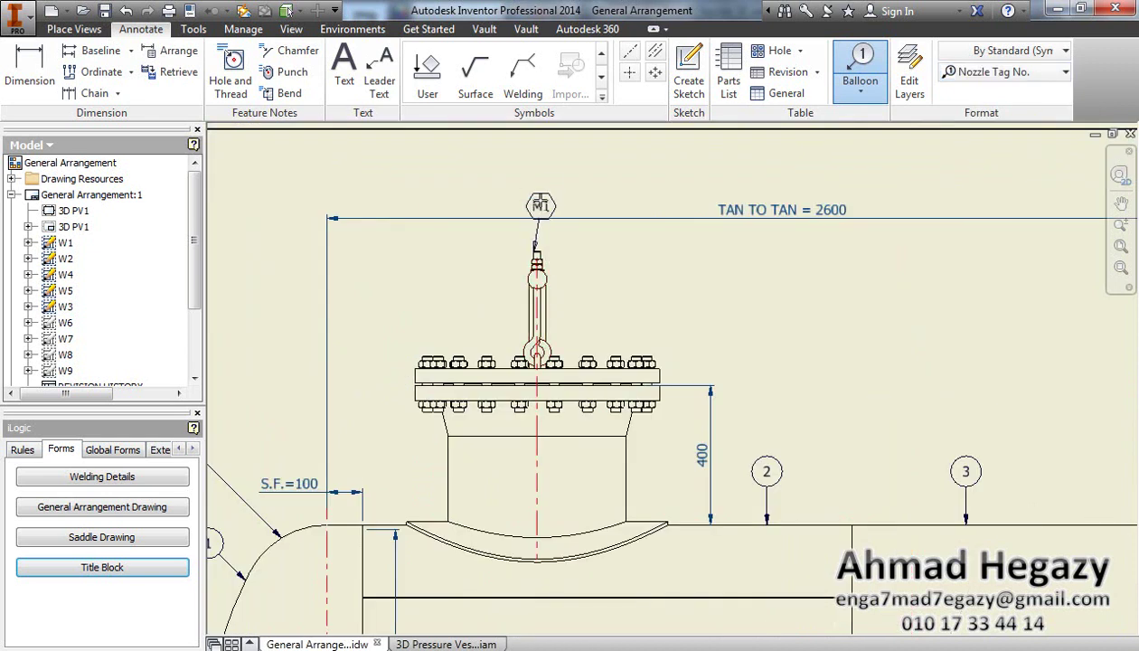
{"action": "right_click", "coordinate": [531, 191]}
{"action": "left_click", "coordinate": [597, 190]}
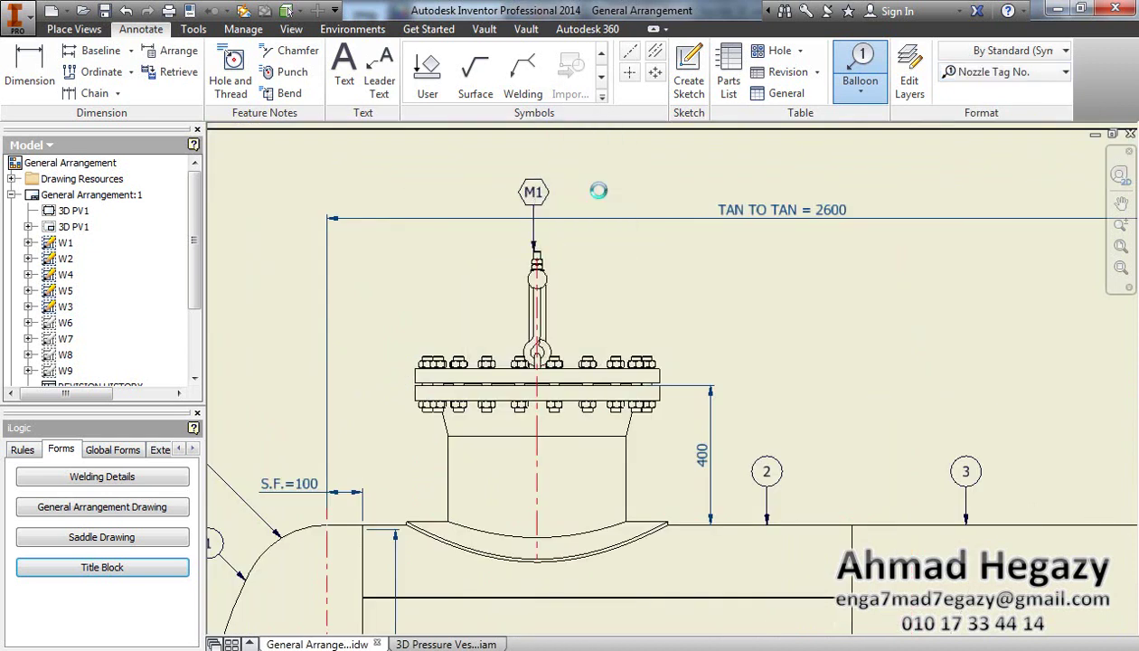
Step: Tag the left end nozzle N21 and the right end nozzle N26
{"action": "scroll", "coordinate": [558, 236], "scroll_direction": "down", "scroll_amount": 2}
{"action": "scroll", "coordinate": [422, 431], "scroll_direction": "down", "scroll_amount": 1}
{"action": "scroll", "coordinate": [353, 418], "scroll_direction": "up", "scroll_amount": 5}
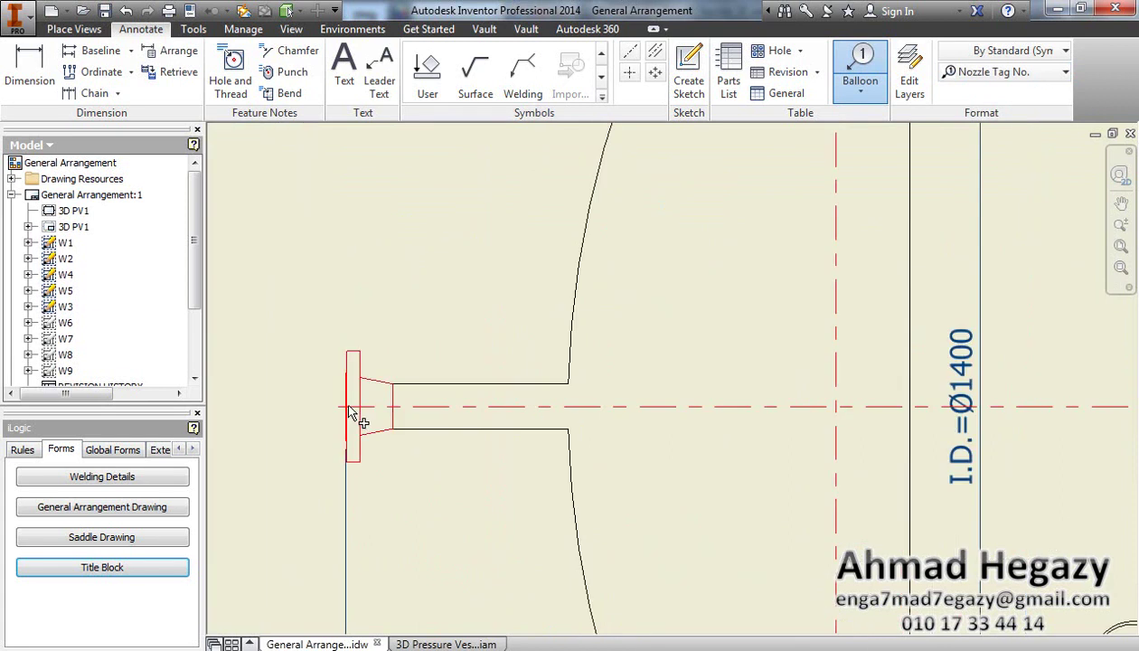
{"action": "left_click", "coordinate": [349, 408]}
{"action": "right_click", "coordinate": [307, 407]}
{"action": "left_click", "coordinate": [367, 405]}
{"action": "scroll", "coordinate": [353, 402], "scroll_direction": "down", "scroll_amount": 3}
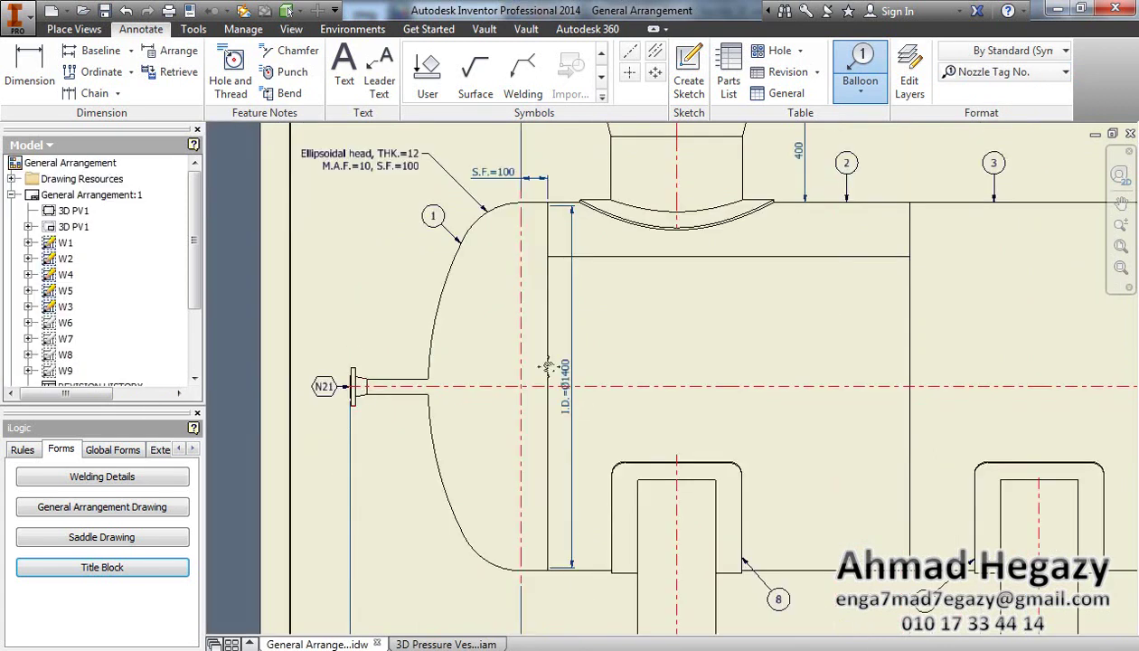
{"action": "scroll", "coordinate": [783, 394], "scroll_direction": "up", "scroll_amount": 5}
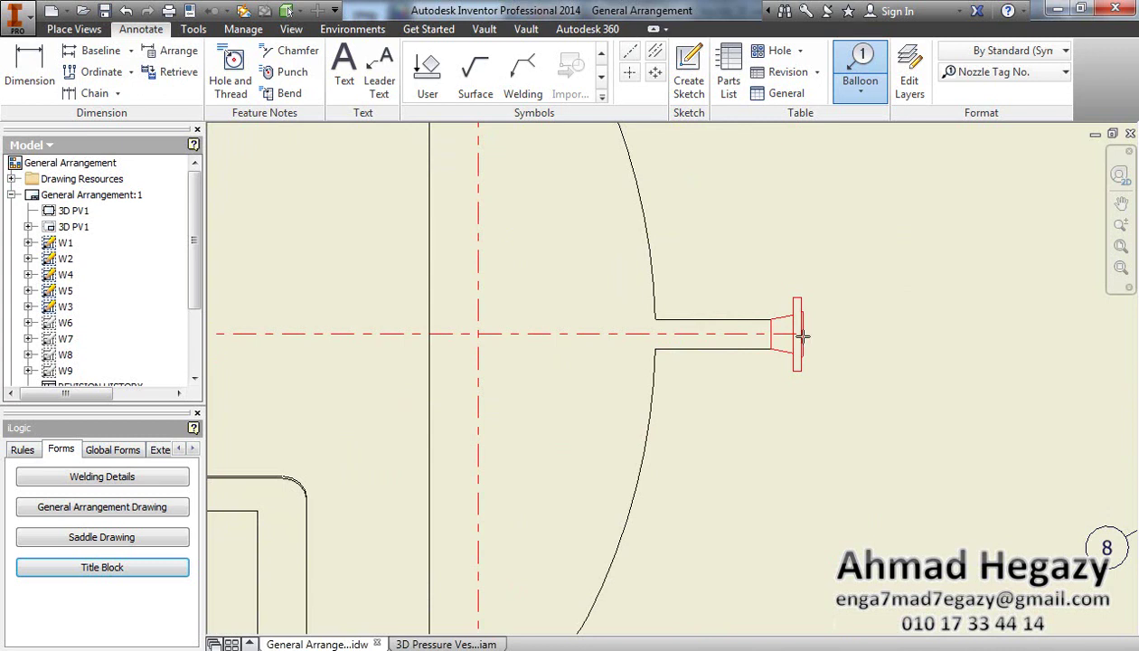
{"action": "left_click", "coordinate": [808, 337]}
{"action": "right_click", "coordinate": [870, 335]}
{"action": "left_click", "coordinate": [934, 332]}
{"action": "scroll", "coordinate": [934, 332], "scroll_direction": "down", "scroll_amount": 4}
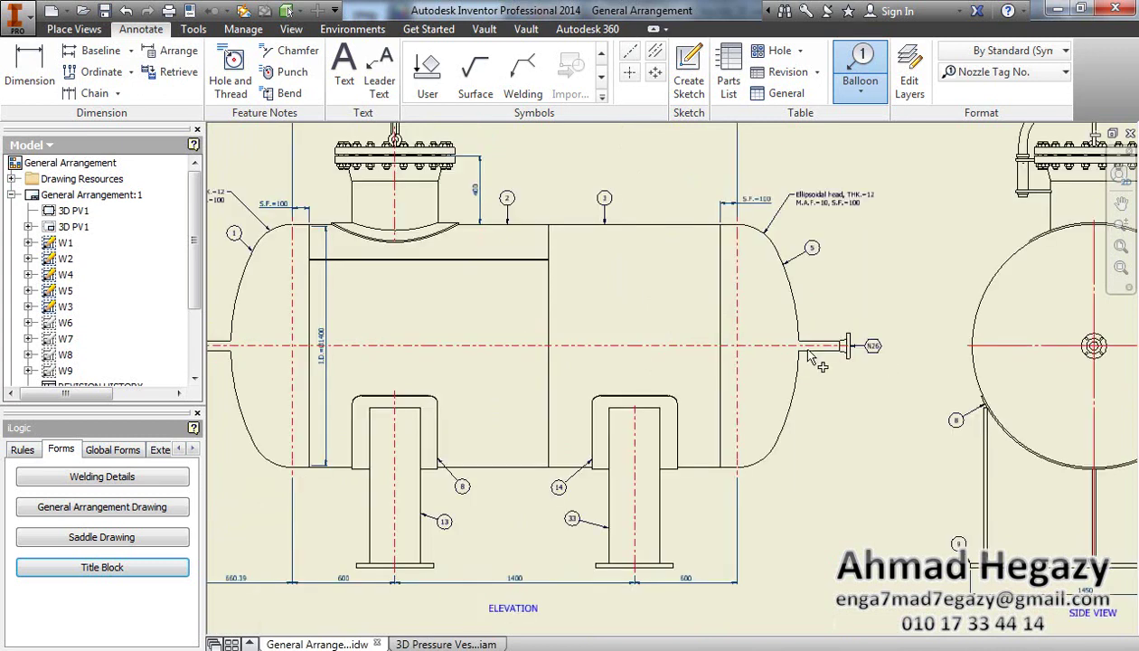
Step: Switch to bill-of-material item balloons and add 39 on the N26 pipe and 38 on its flange
{"action": "left_click", "coordinate": [996, 82]}
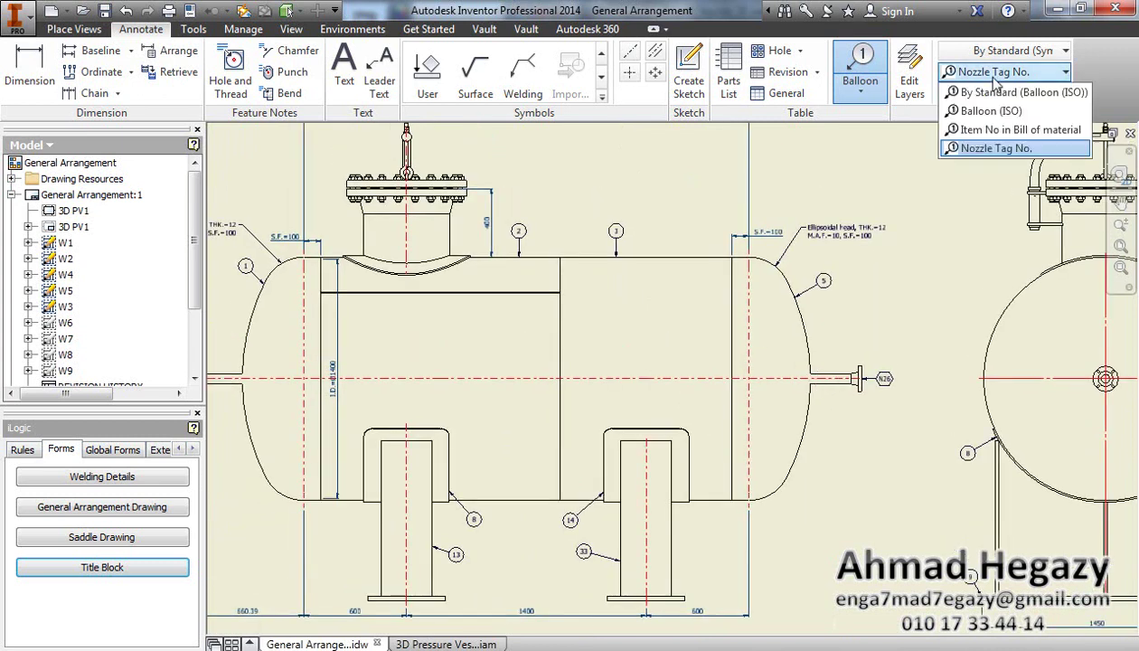
{"action": "left_click", "coordinate": [1010, 132]}
{"action": "scroll", "coordinate": [813, 369], "scroll_direction": "up", "scroll_amount": 3}
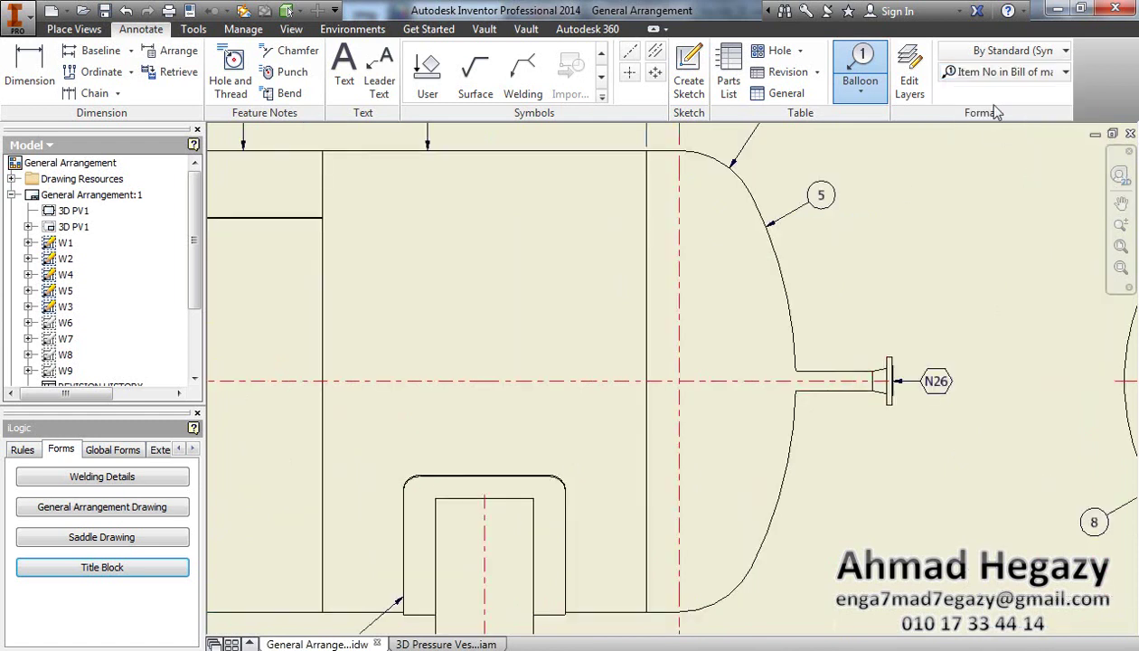
{"action": "left_click", "coordinate": [834, 367]}
{"action": "right_click", "coordinate": [855, 287]}
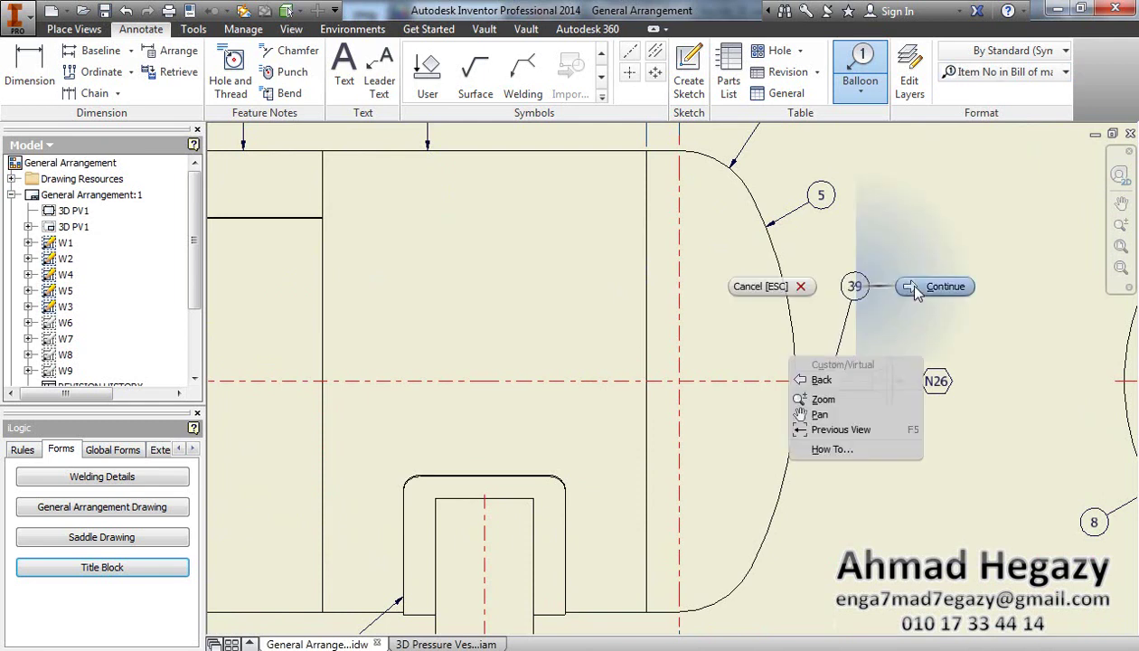
{"action": "left_click", "coordinate": [909, 286]}
{"action": "left_click", "coordinate": [891, 410]}
{"action": "right_click", "coordinate": [913, 451]}
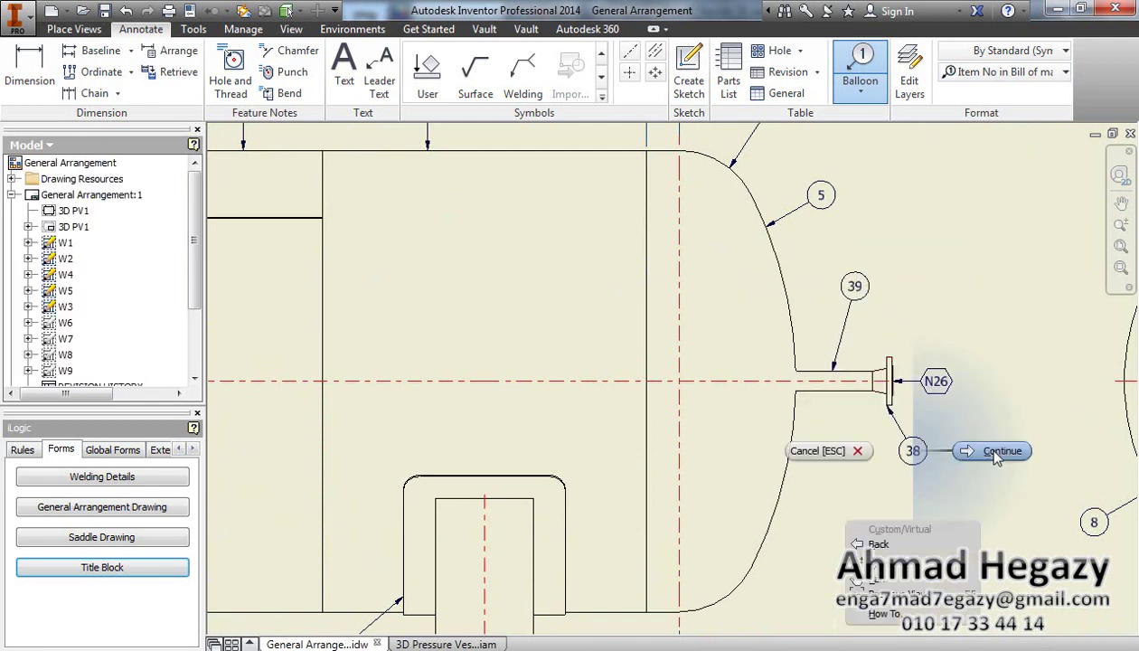
{"action": "left_click", "coordinate": [995, 452]}
{"action": "right_click", "coordinate": [892, 417]}
{"action": "key", "text": "Escape"}
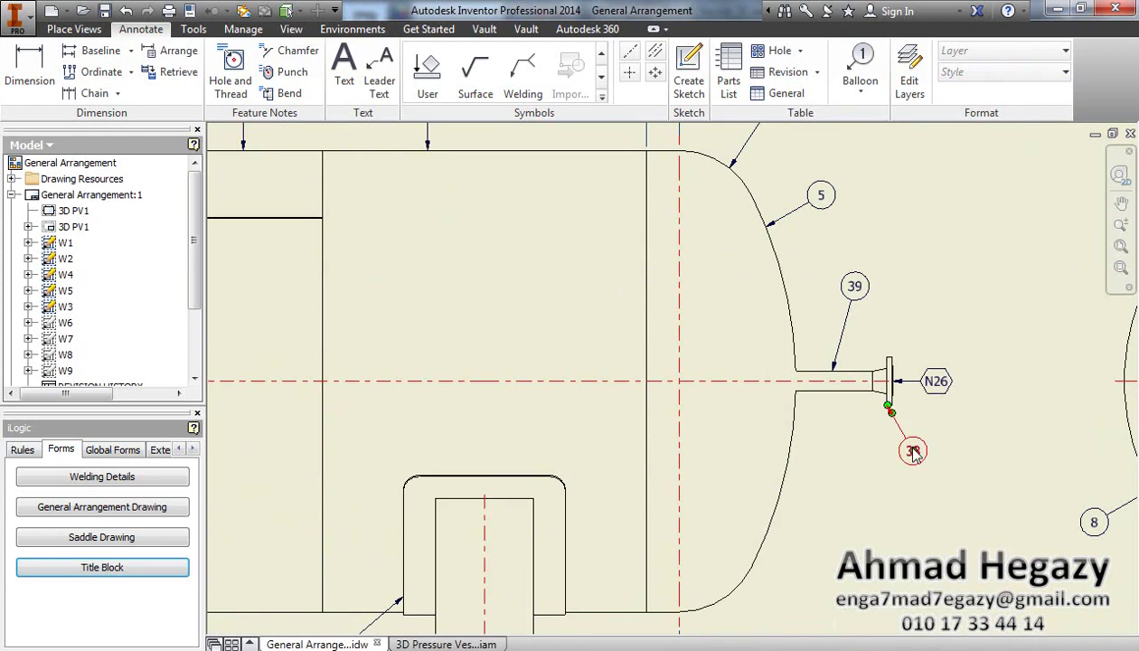
{"action": "middle_click_drag", "start_coordinate": [911, 451], "coordinate": [800, 454]}
Step: Zoom in and nudge the parts list slightly into place at the sheet's upper right
{"action": "scroll", "coordinate": [800, 457], "scroll_direction": "down", "scroll_amount": 6}
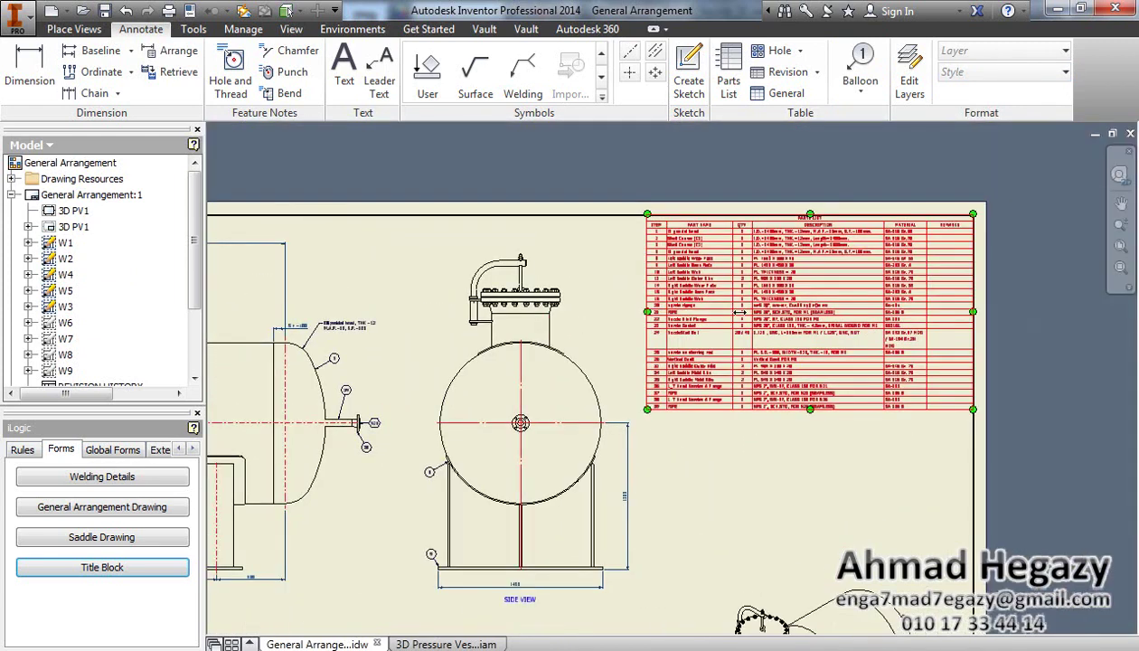
{"action": "scroll", "coordinate": [735, 327], "scroll_direction": "up", "scroll_amount": 3}
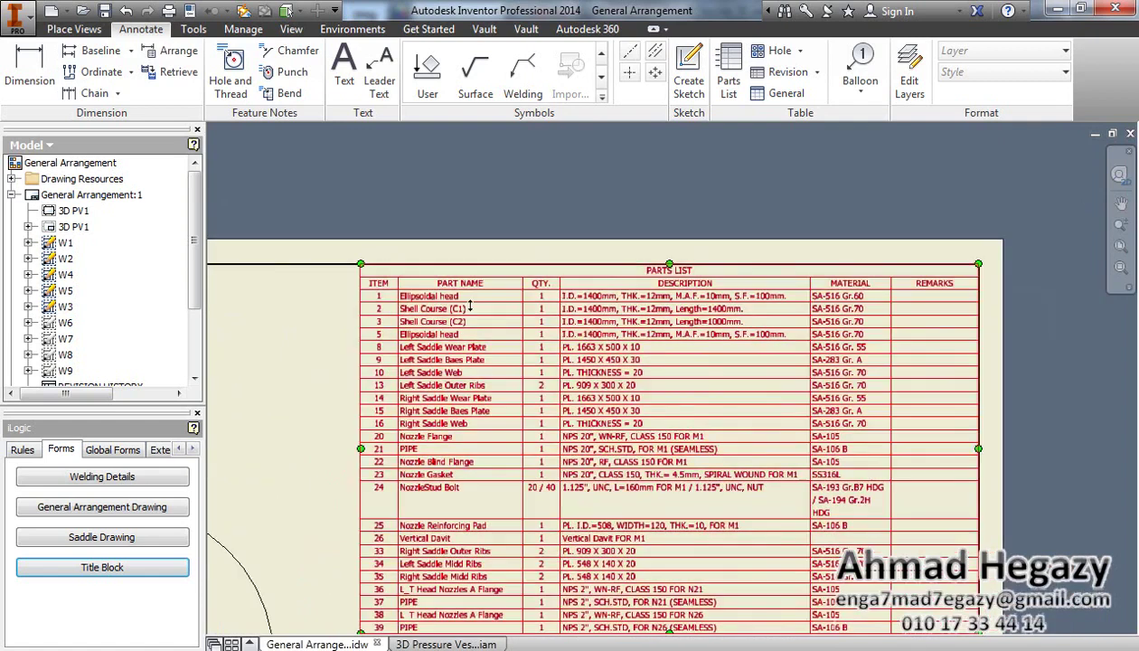
{"action": "scroll", "coordinate": [610, 331], "scroll_direction": "up", "scroll_amount": 2}
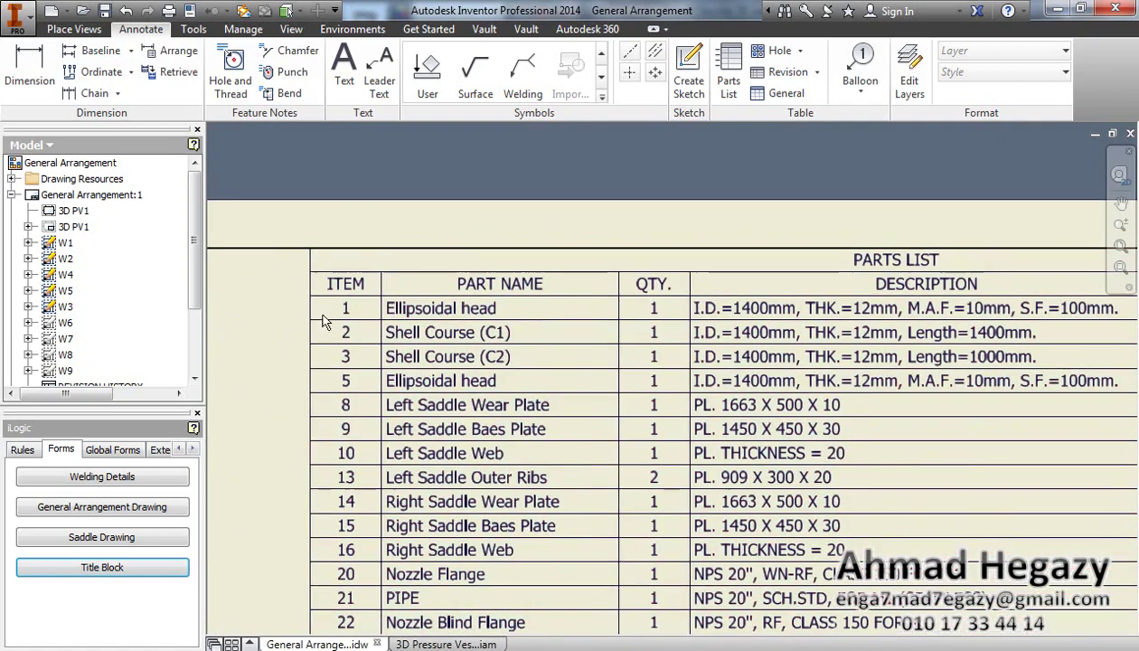
{"action": "middle_click_drag", "start_coordinate": [501, 331], "coordinate": [469, 318]}
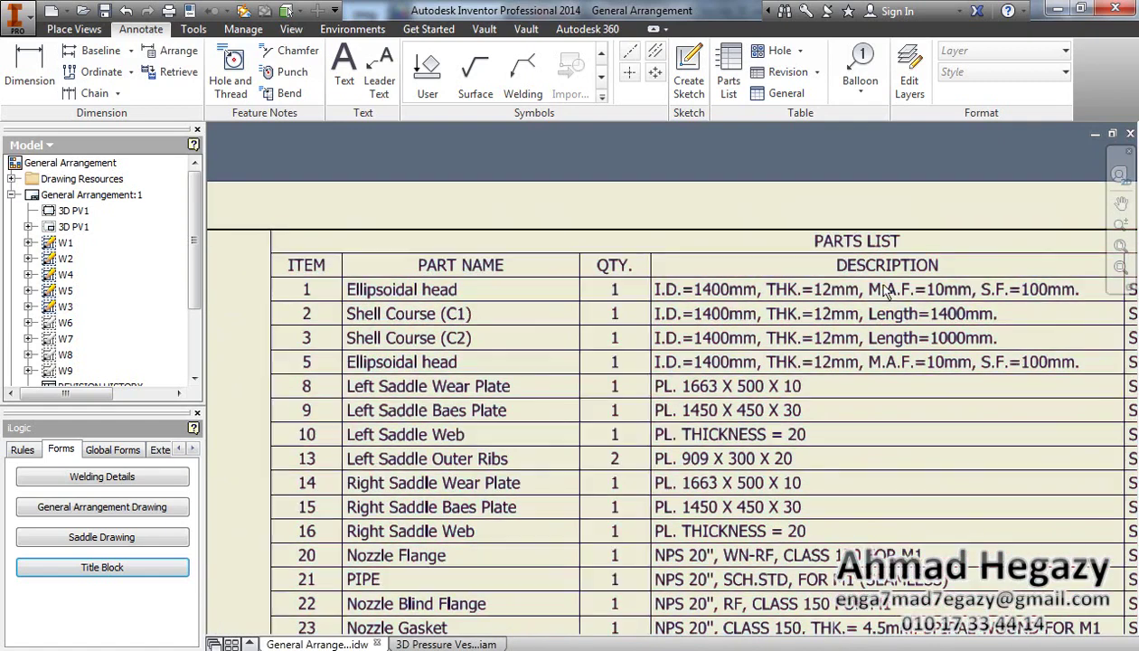
{"action": "left_click_drag", "start_coordinate": [359, 354], "coordinate": [294, 357]}
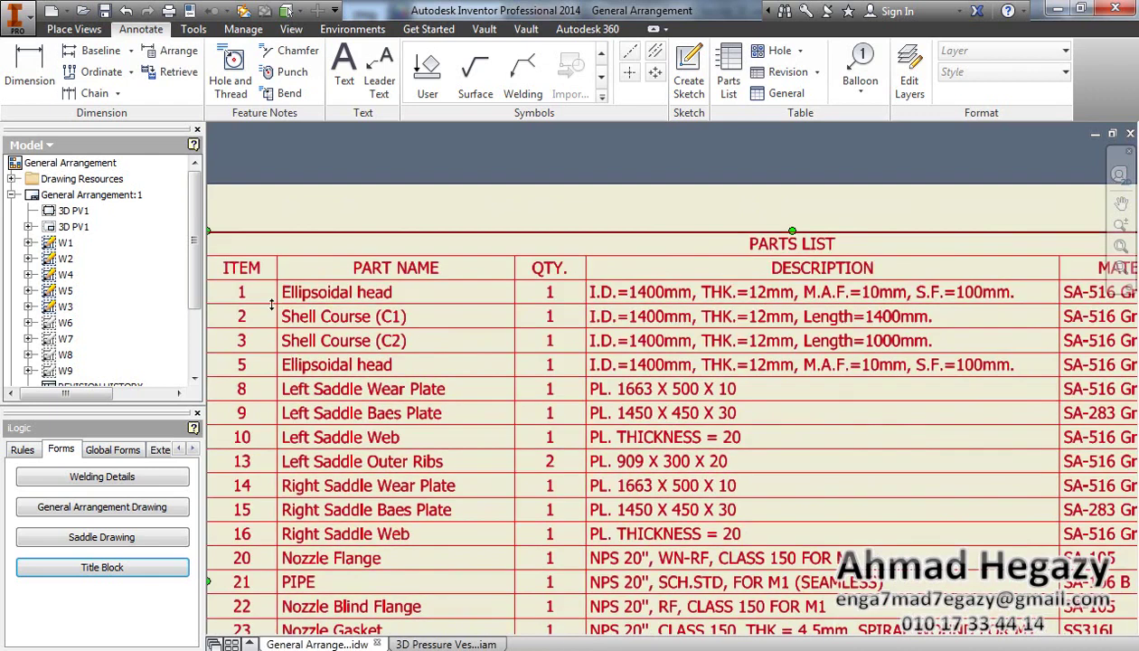
{"action": "left_click_drag", "start_coordinate": [271, 304], "coordinate": [341, 305]}
{"action": "key", "text": "Escape"}
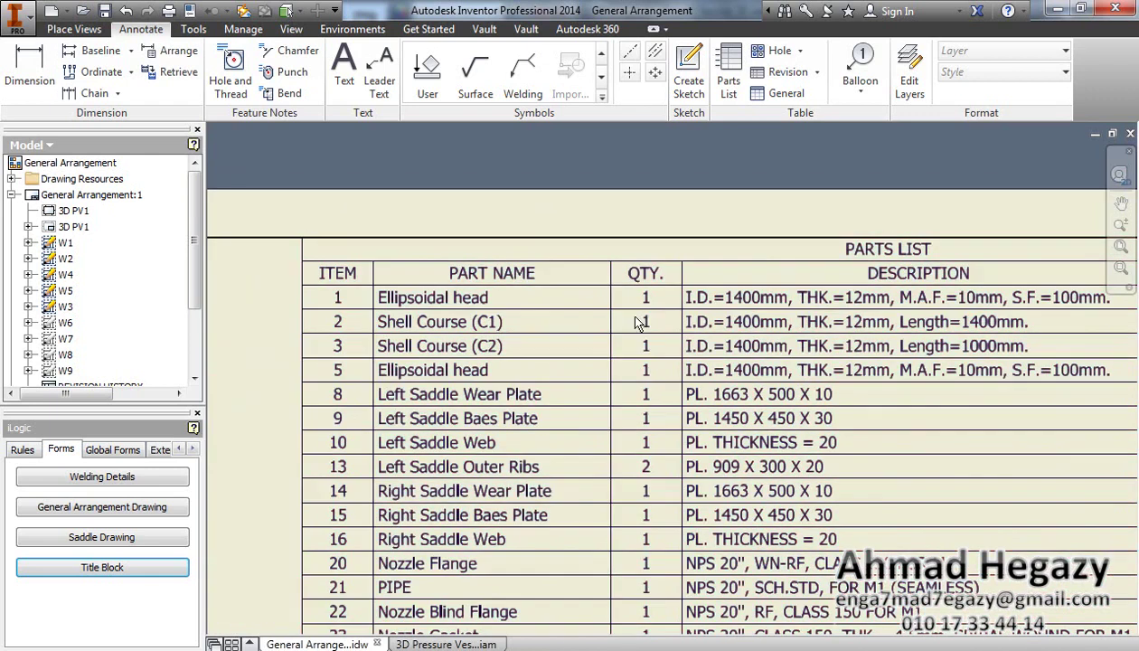
Step: Pan across the parts list columns out to REMARKS
{"action": "left_click", "coordinate": [665, 302]}
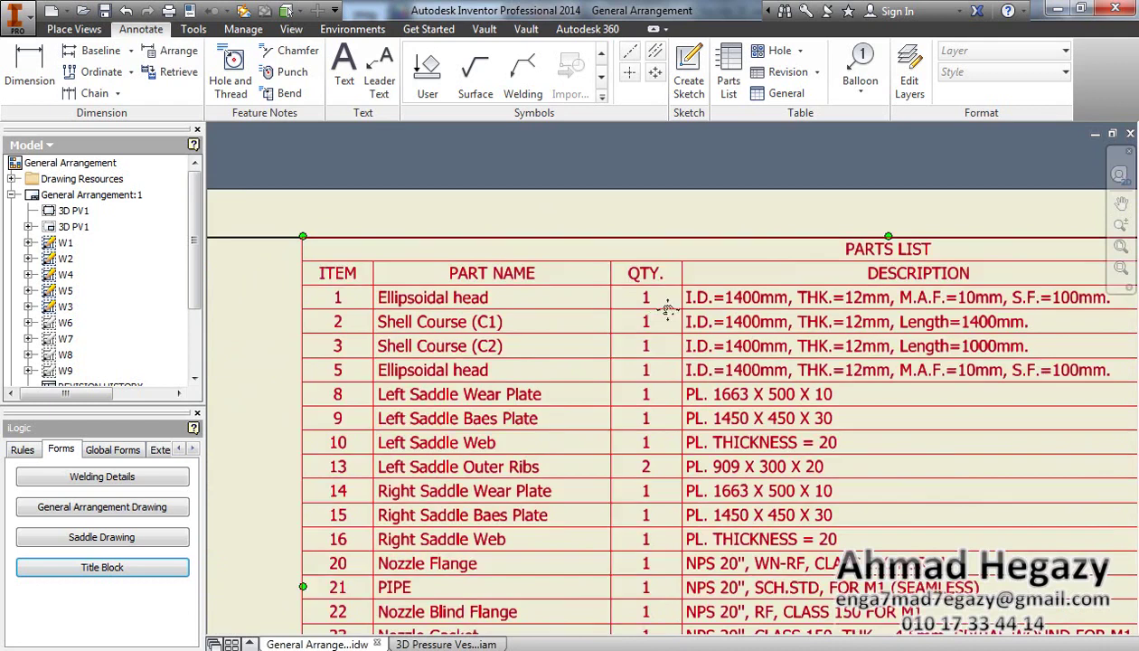
{"action": "middle_click_drag", "start_coordinate": [667, 305], "coordinate": [534, 286]}
{"action": "middle_click_drag", "start_coordinate": [635, 314], "coordinate": [599, 312]}
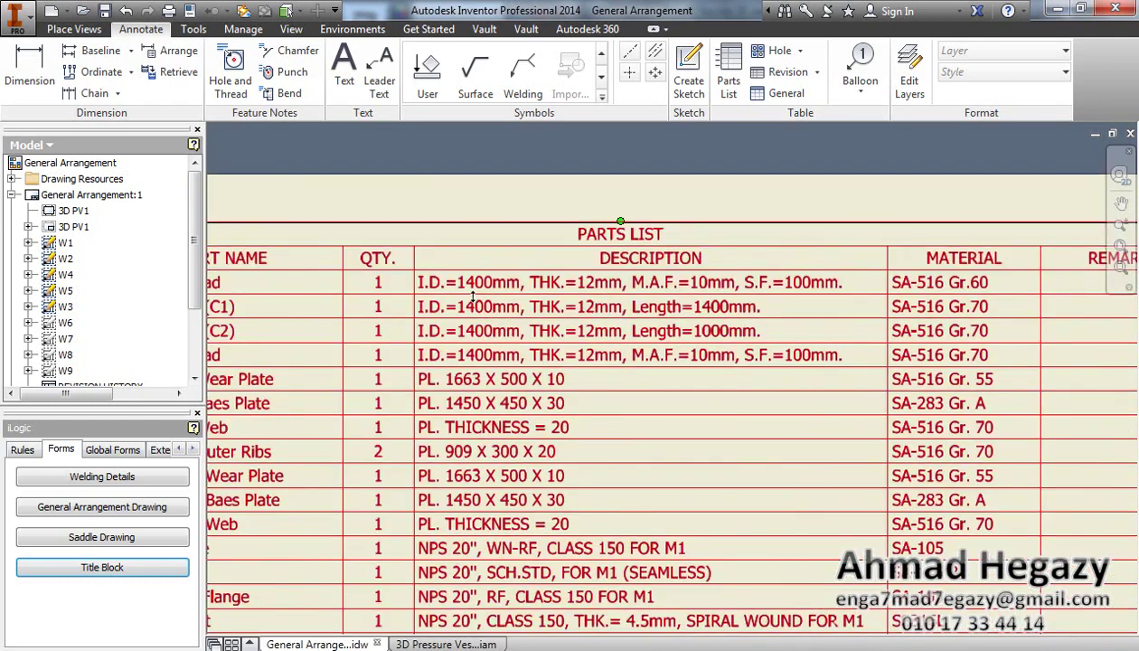
{"action": "middle_click_drag", "start_coordinate": [461, 300], "coordinate": [380, 302]}
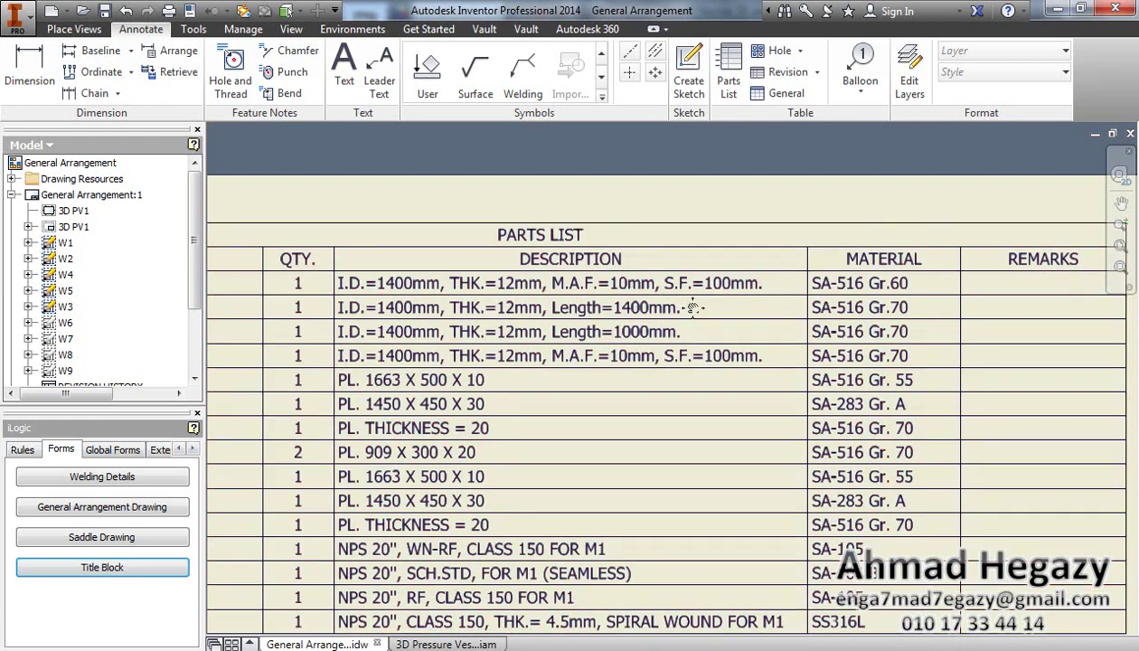
{"action": "middle_click_drag", "start_coordinate": [778, 289], "coordinate": [791, 275]}
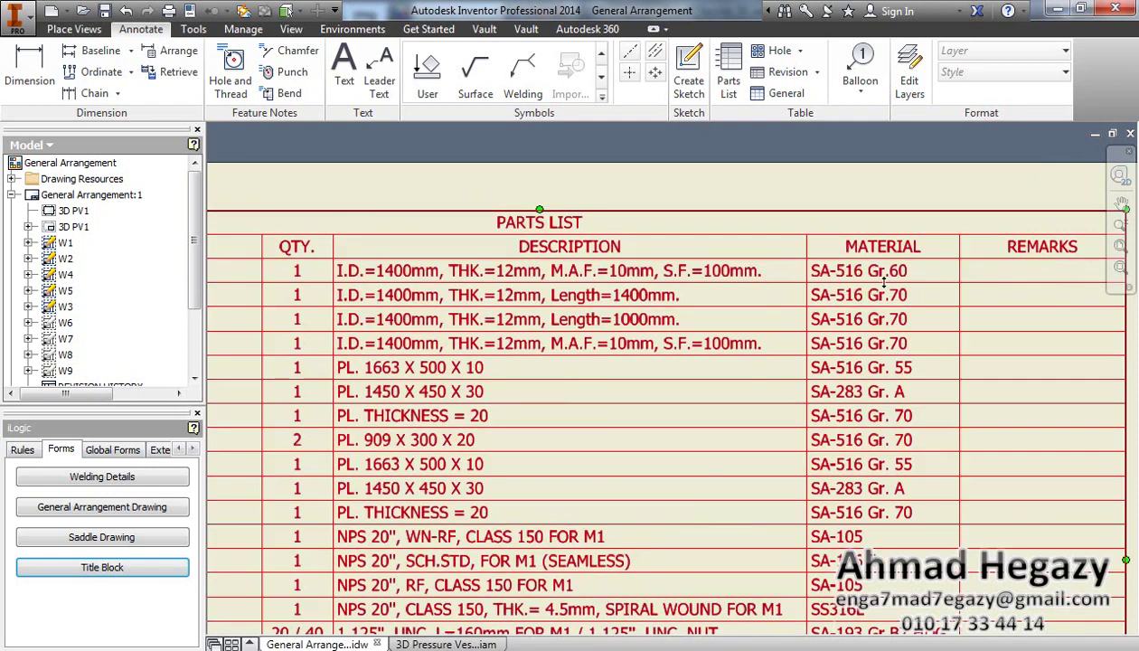
{"action": "scroll", "coordinate": [884, 283], "scroll_direction": "down", "scroll_amount": 3}
{"action": "scroll", "coordinate": [633, 226], "scroll_direction": "up", "scroll_amount": 1}
{"action": "middle_click_drag", "start_coordinate": [462, 172], "coordinate": [523, 171]}
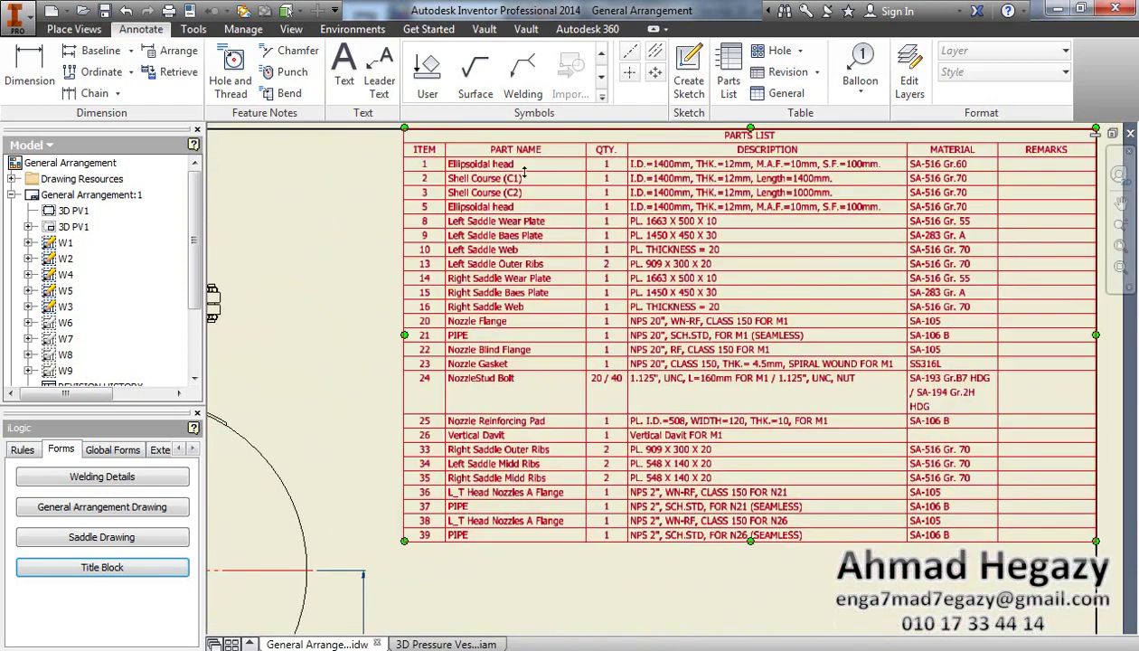
{"action": "mouse_move", "coordinate": [475, 457]}
{"action": "middle_mouse_down"}
{"action": "mouse_move", "coordinate": [611, 339]}
{"action": "mouse_move", "coordinate": [584, 366]}
{"action": "middle_mouse_up"}
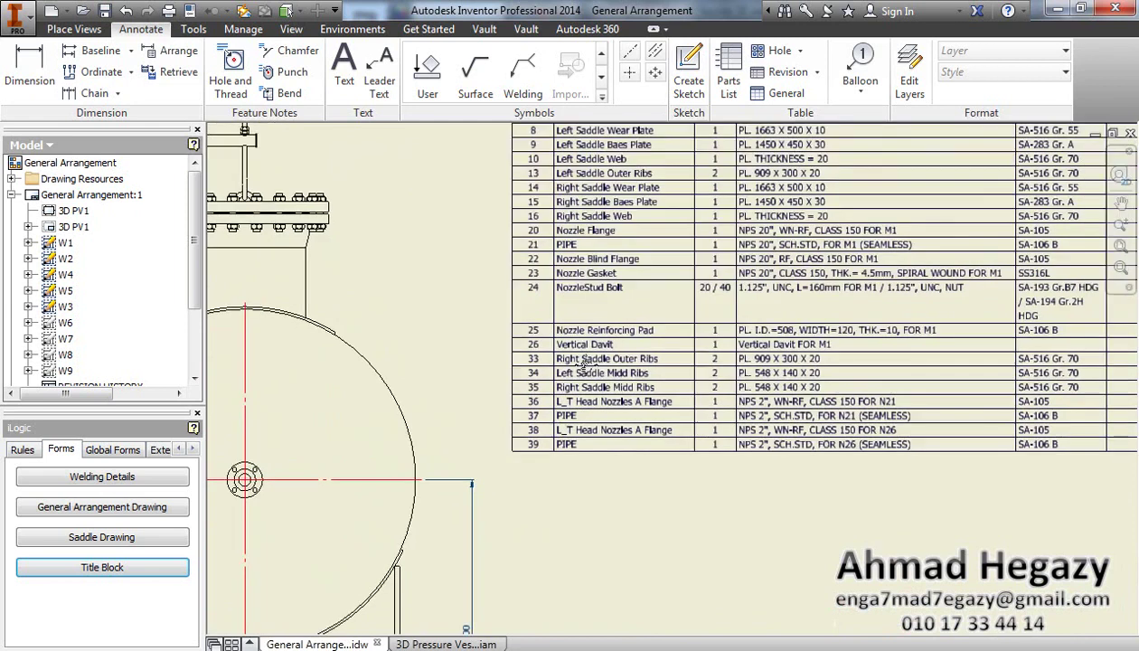
Step: Review the lower parts list rows through item 39, then return to the elevation view
{"action": "scroll", "coordinate": [597, 443], "scroll_direction": "up", "scroll_amount": 2}
{"action": "scroll", "coordinate": [542, 507], "scroll_direction": "up", "scroll_amount": 1}
{"action": "scroll", "coordinate": [488, 543], "scroll_direction": "down", "scroll_amount": 1}
{"action": "scroll", "coordinate": [513, 492], "scroll_direction": "up", "scroll_amount": 1}
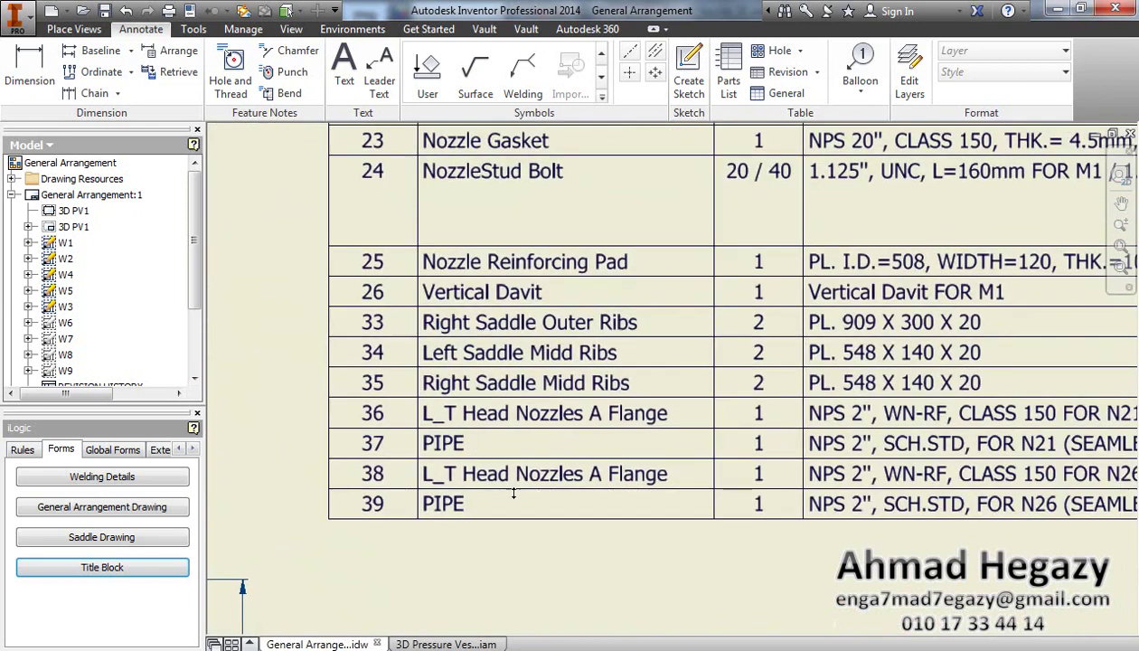
{"action": "middle_click_drag", "start_coordinate": [469, 423], "coordinate": [407, 439]}
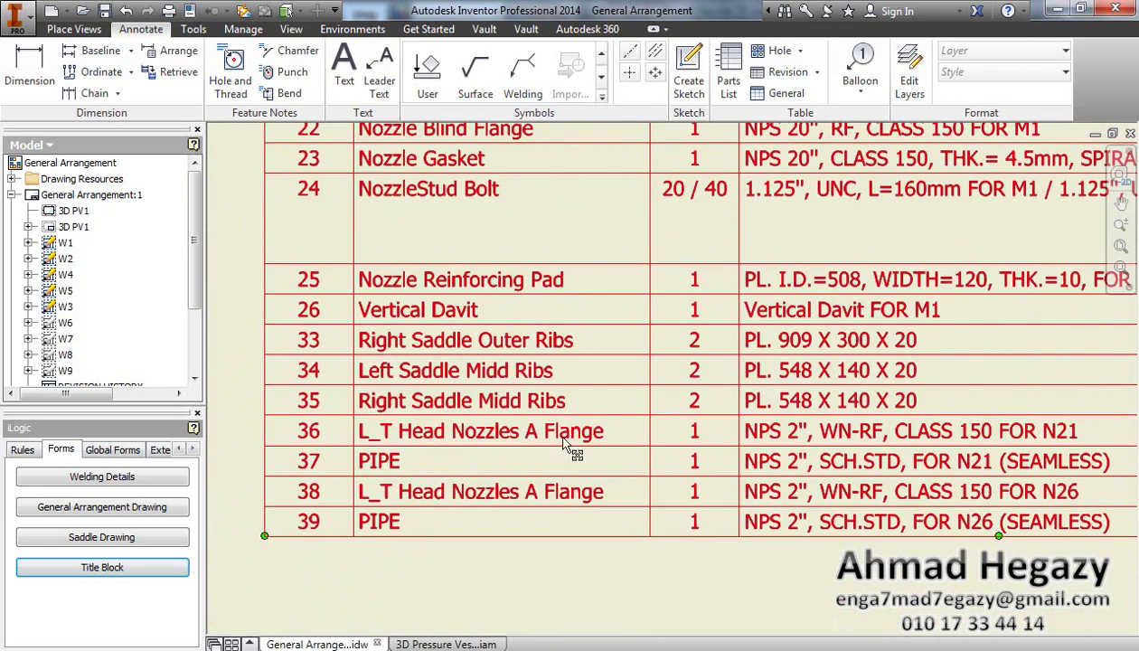
{"action": "middle_click_drag", "start_coordinate": [573, 438], "coordinate": [547, 437]}
{"action": "mouse_move", "coordinate": [718, 461]}
{"action": "middle_mouse_down"}
{"action": "mouse_move", "coordinate": [658, 460]}
{"action": "mouse_move", "coordinate": [650, 441]}
{"action": "mouse_move", "coordinate": [604, 440]}
{"action": "middle_mouse_up"}
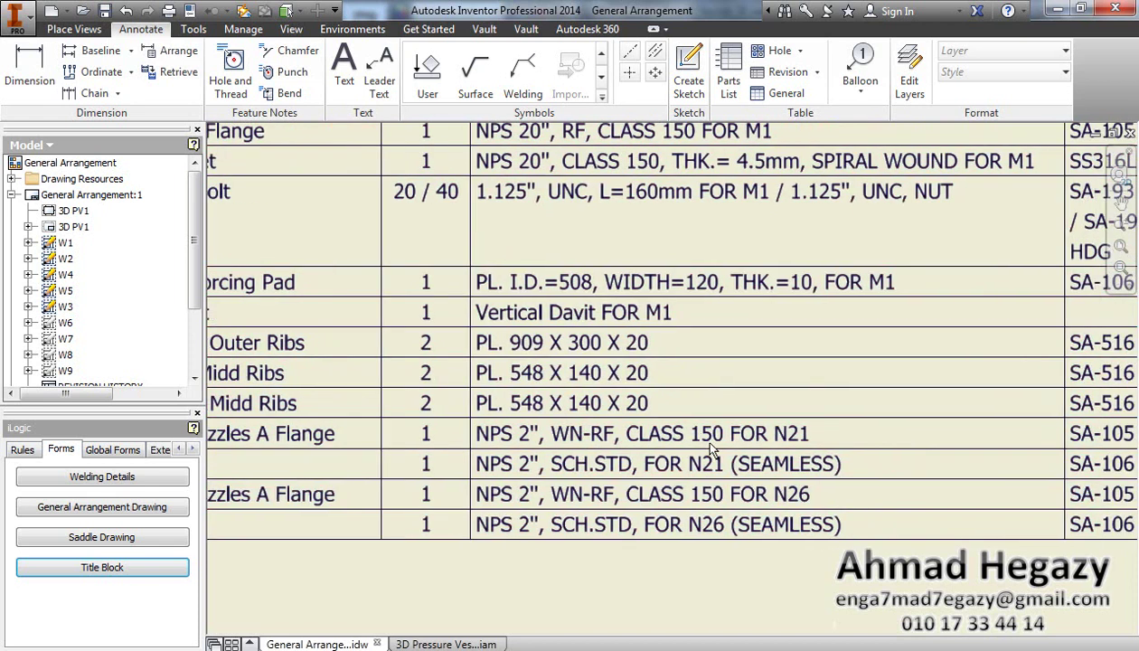
{"action": "middle_click_drag", "start_coordinate": [701, 443], "coordinate": [668, 443]}
{"action": "middle_click_drag", "start_coordinate": [748, 447], "coordinate": [746, 447]}
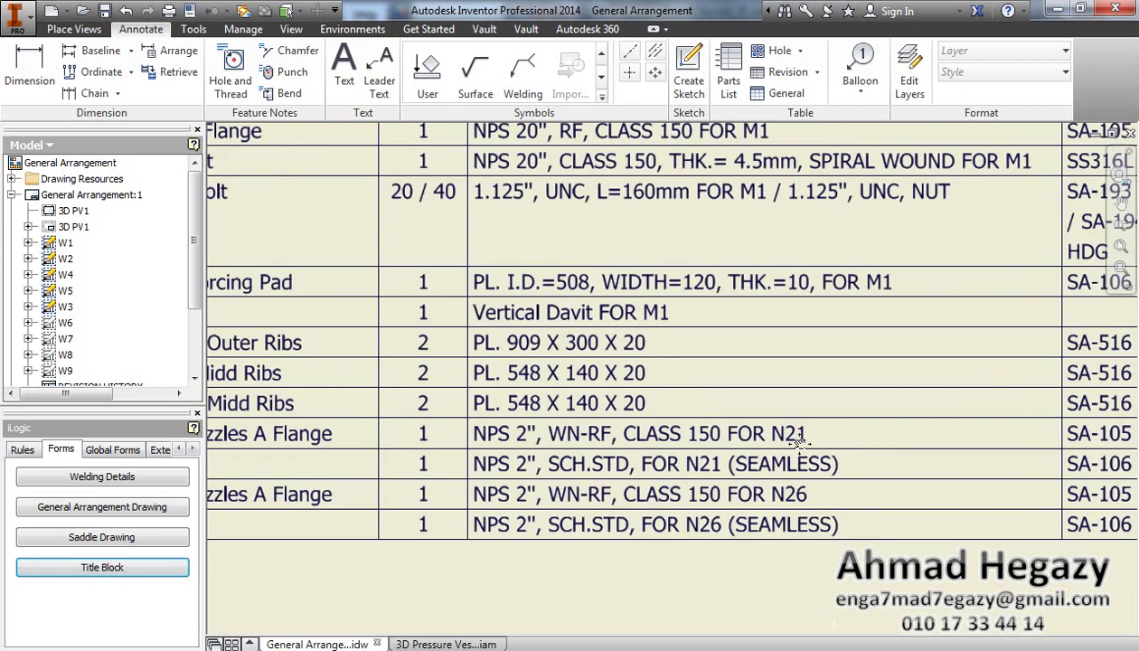
{"action": "scroll", "coordinate": [796, 445], "scroll_direction": "down", "scroll_amount": 10}
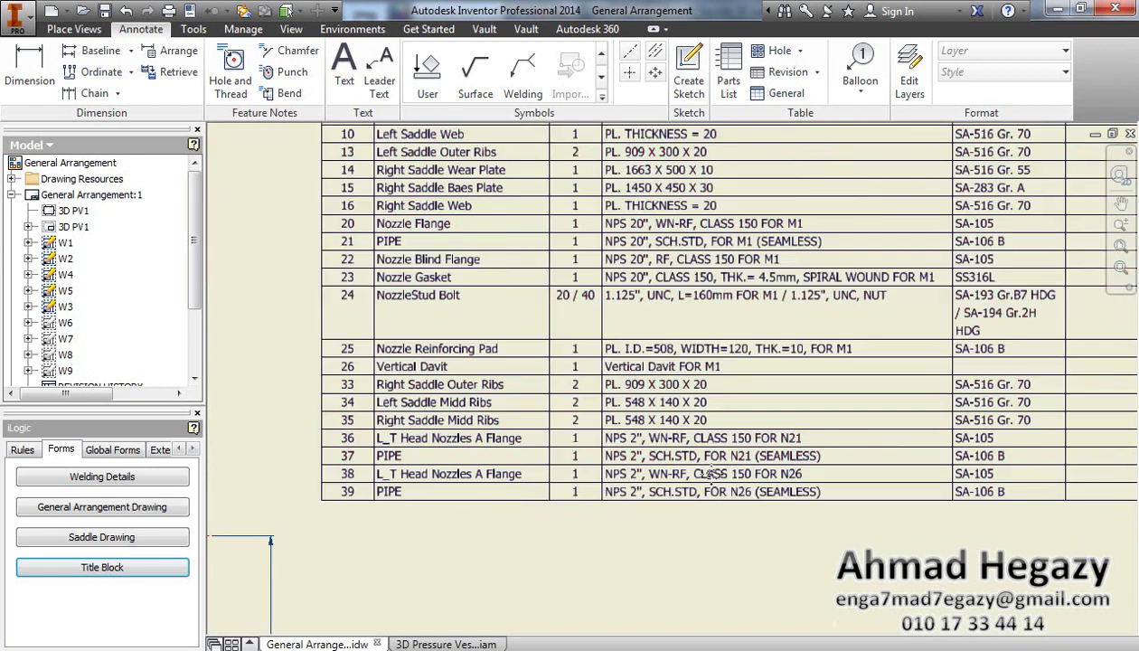
{"action": "mouse_move", "coordinate": [645, 421]}
{"action": "middle_mouse_down"}
{"action": "mouse_move", "coordinate": [904, 357]}
{"action": "mouse_move", "coordinate": [615, 388]}
{"action": "mouse_move", "coordinate": [795, 384]}
{"action": "middle_mouse_up"}
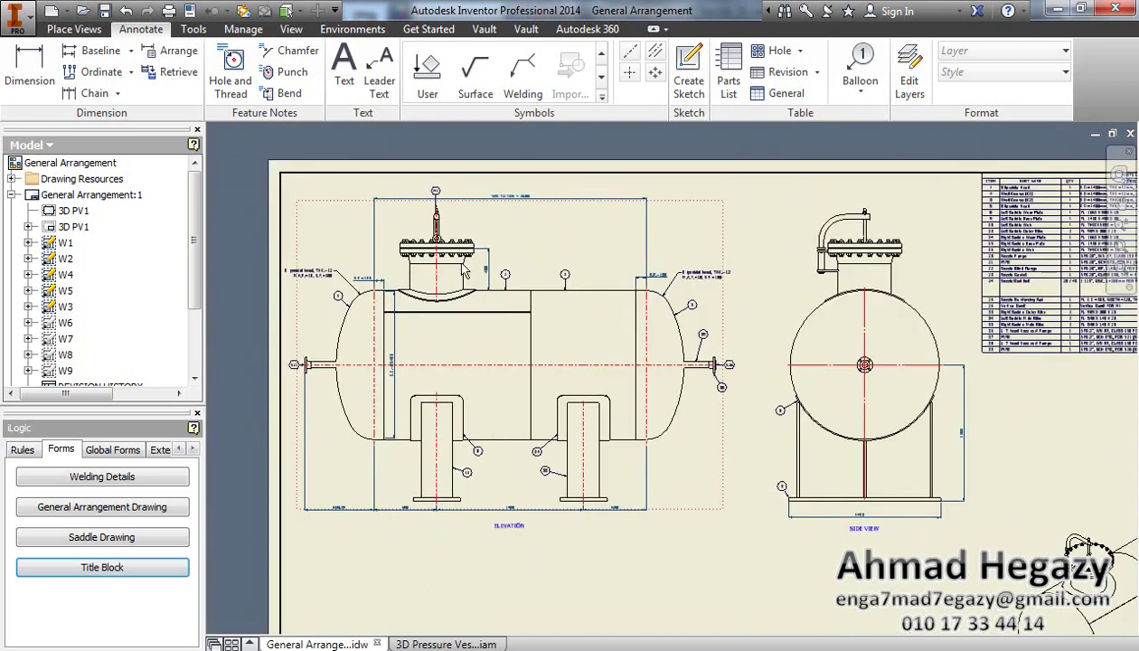
Step: Dimension the right tangent line to the N26 nozzle flange as 660.39
{"action": "left_click", "coordinate": [31, 91]}
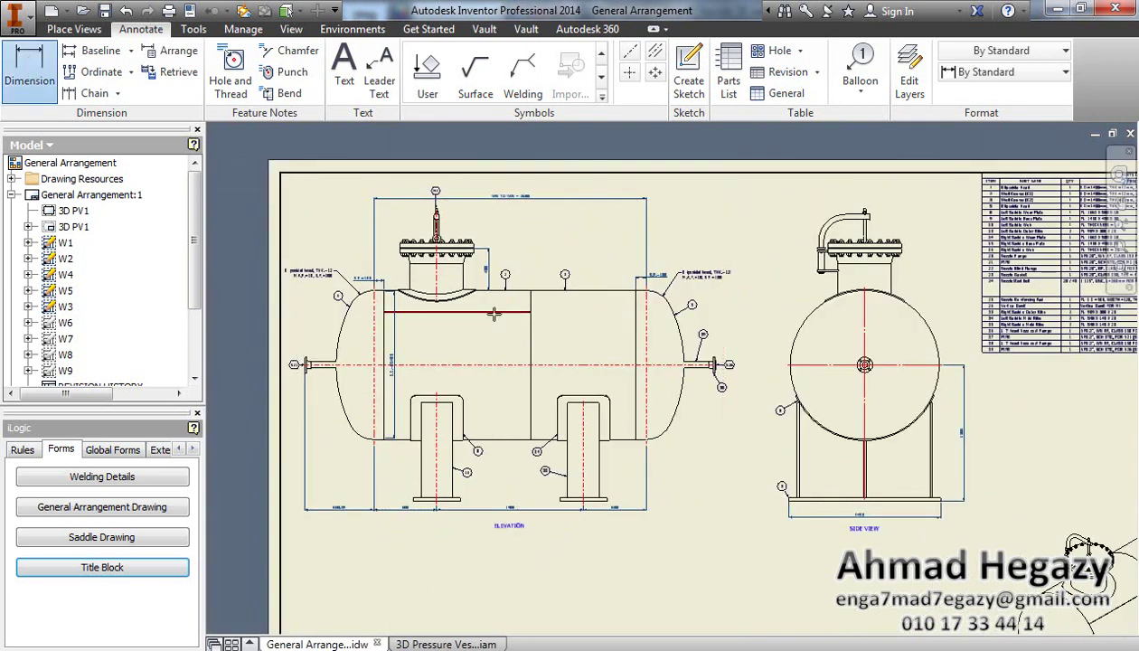
{"action": "scroll", "coordinate": [477, 226], "scroll_direction": "up", "scroll_amount": 3}
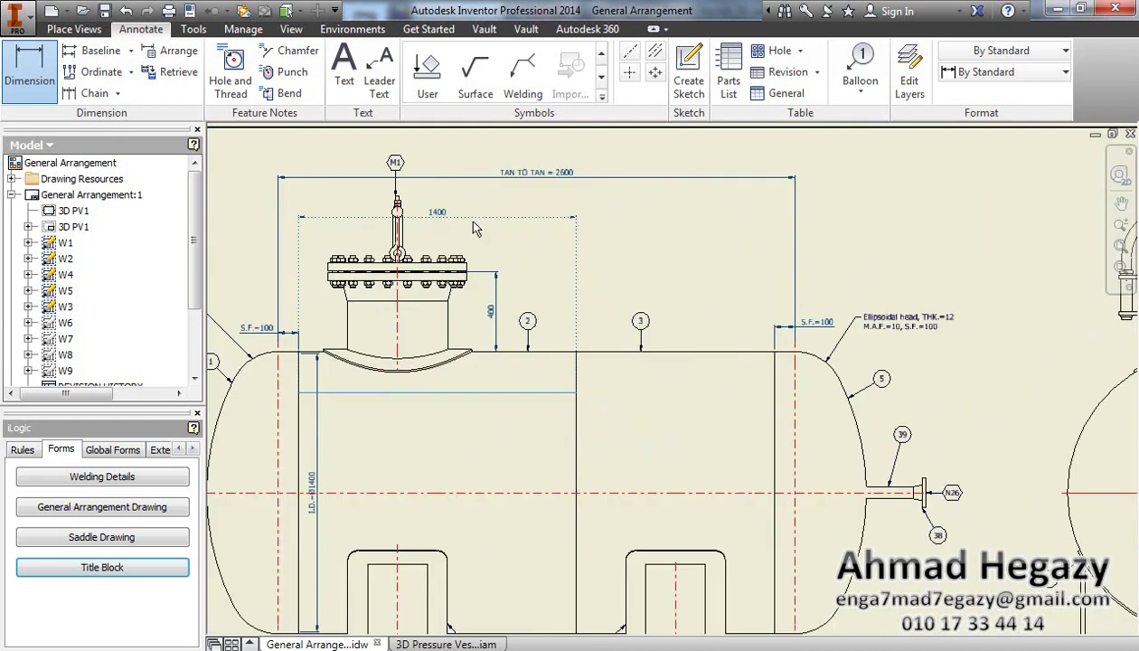
{"action": "left_click", "coordinate": [611, 353]}
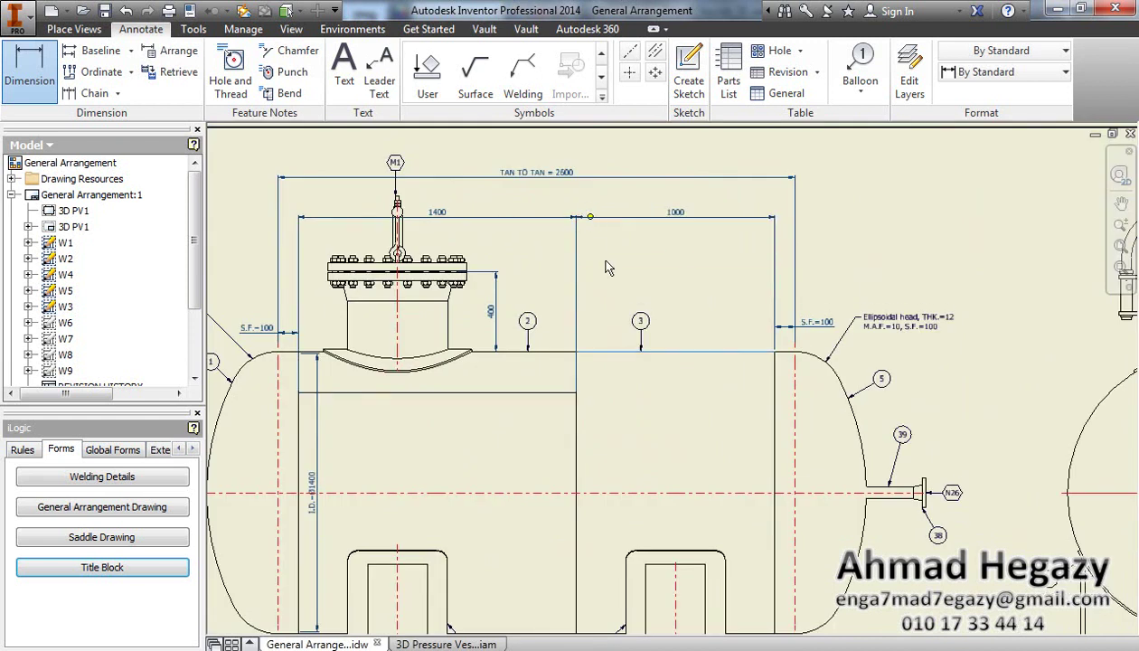
{"action": "middle_click_drag", "start_coordinate": [613, 334], "coordinate": [633, 232]}
{"action": "scroll", "coordinate": [909, 391], "scroll_direction": "up", "scroll_amount": 3}
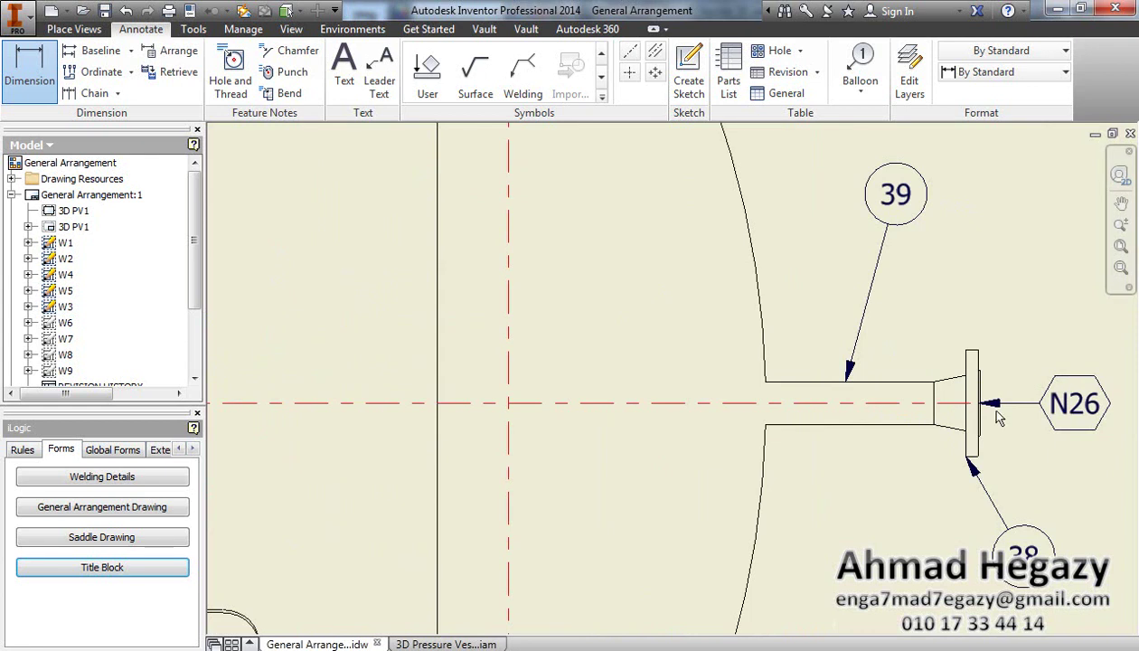
{"action": "scroll", "coordinate": [990, 406], "scroll_direction": "up", "scroll_amount": 2}
{"action": "left_click", "coordinate": [987, 379]}
{"action": "scroll", "coordinate": [987, 380], "scroll_direction": "down", "scroll_amount": 2}
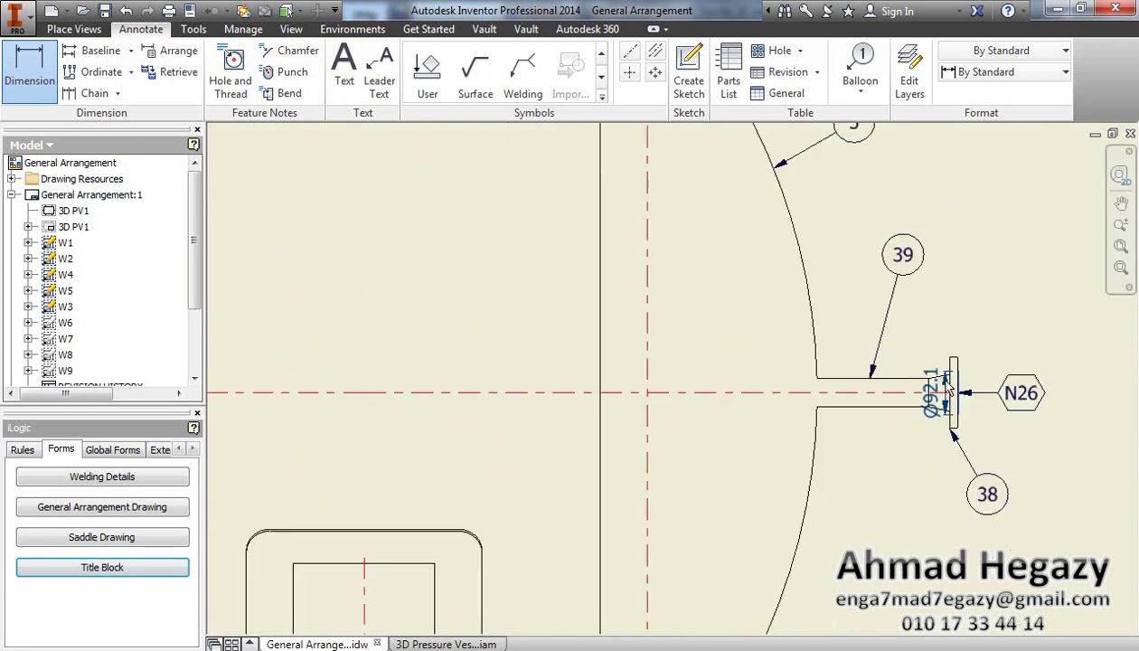
{"action": "left_click", "coordinate": [770, 402]}
{"action": "scroll", "coordinate": [829, 518], "scroll_direction": "down", "scroll_amount": 4}
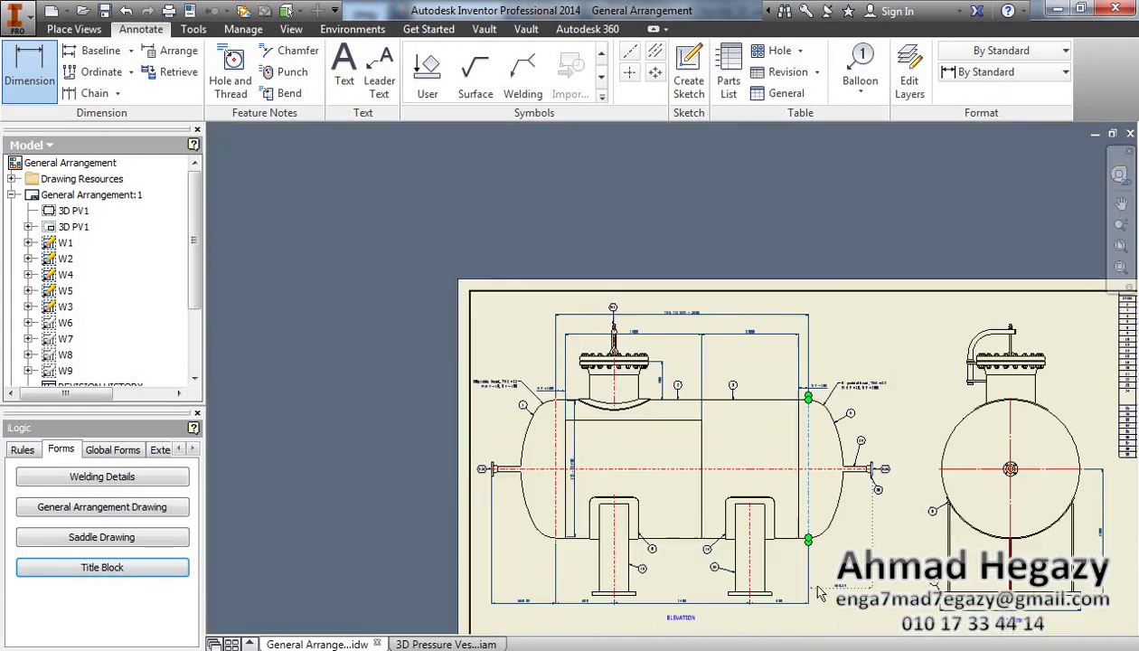
{"action": "scroll", "coordinate": [777, 484], "scroll_direction": "up", "scroll_amount": 4}
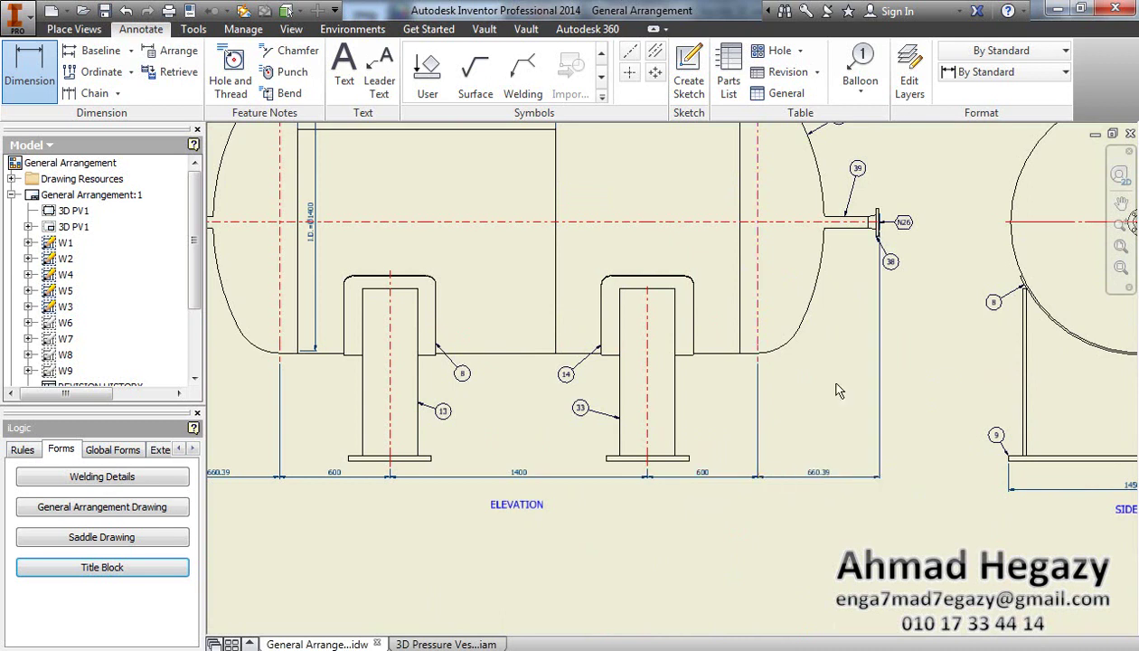
{"action": "right_click", "coordinate": [827, 384]}
{"action": "left_click", "coordinate": [898, 380]}
{"action": "scroll", "coordinate": [783, 362], "scroll_direction": "down", "scroll_amount": 4}
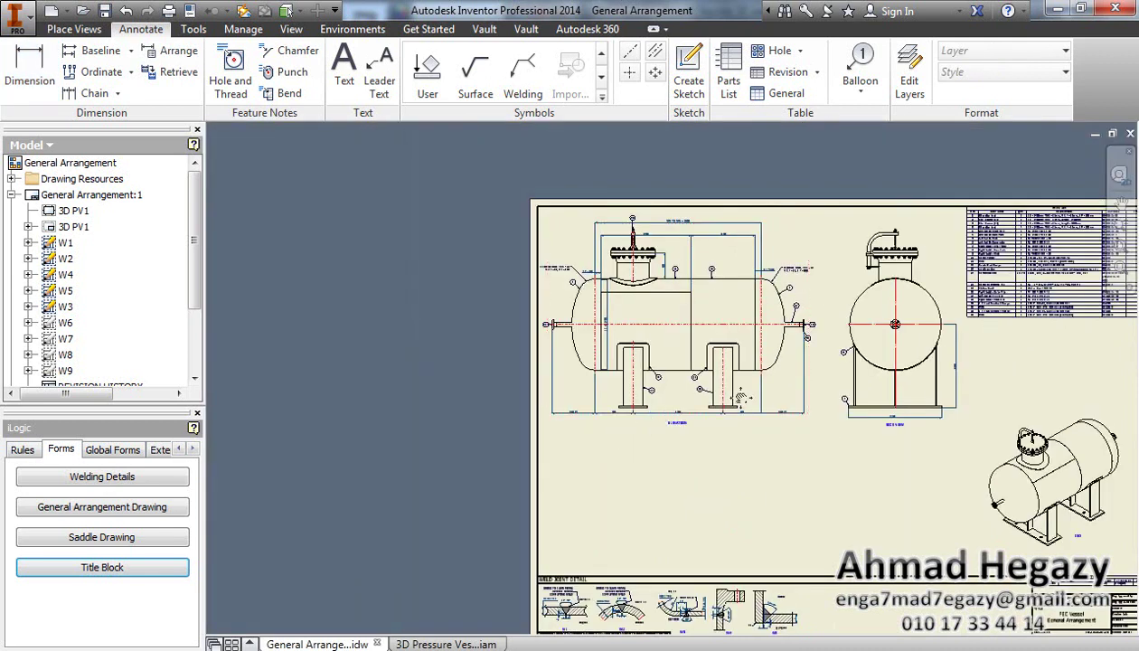
Step: Zoom to the full sheet, collapse General Arrangement:1, and activate the Left Saddle Detail:2 sheet
{"action": "key", "text": "Home"}
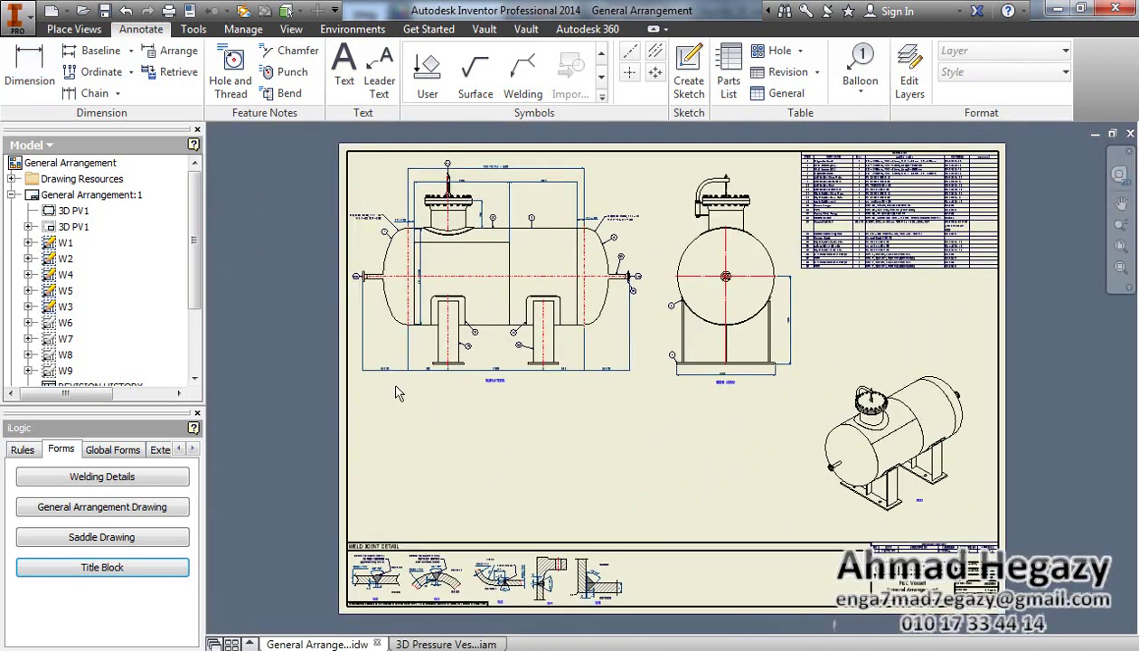
{"action": "left_click", "coordinate": [12, 195]}
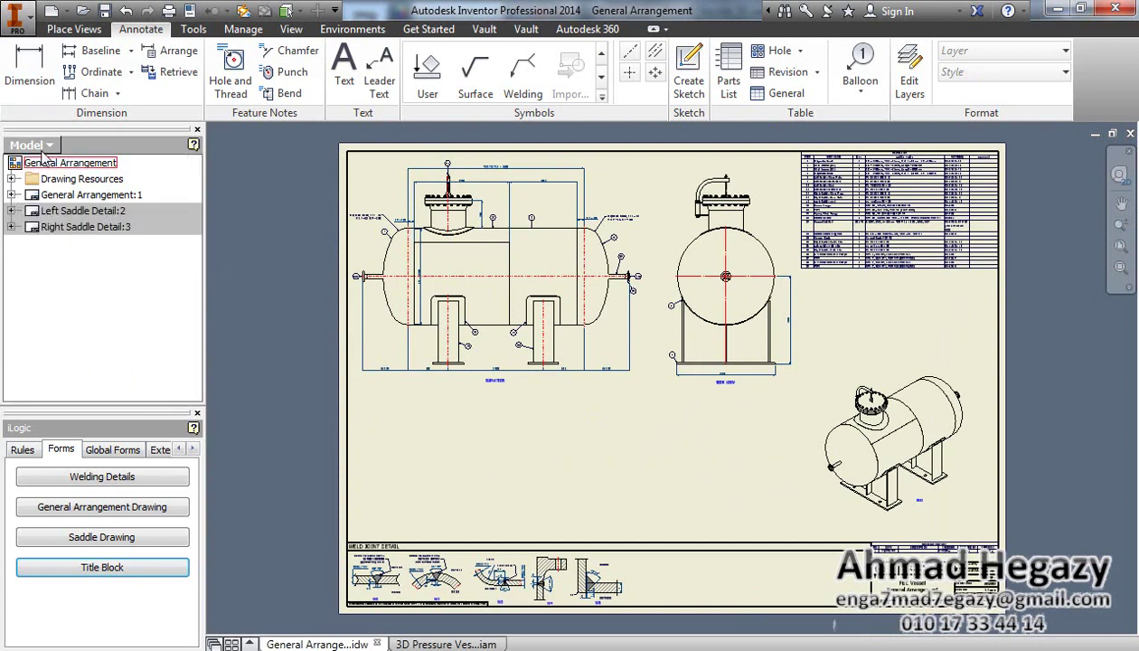
{"action": "double_click", "coordinate": [41, 217]}
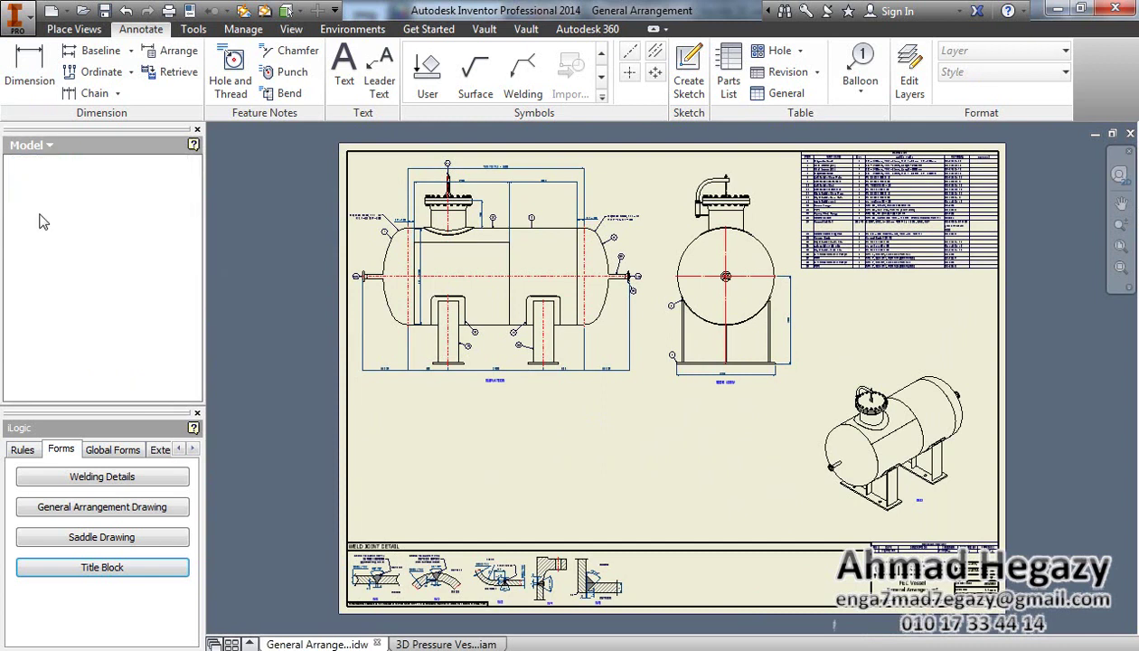
Step: Apply Edit Saddle Scale from the Saddle Drawing form, checking A 120 mm, B 60 mm and title 'Saddle Detail'
{"action": "left_click", "coordinate": [137, 540]}
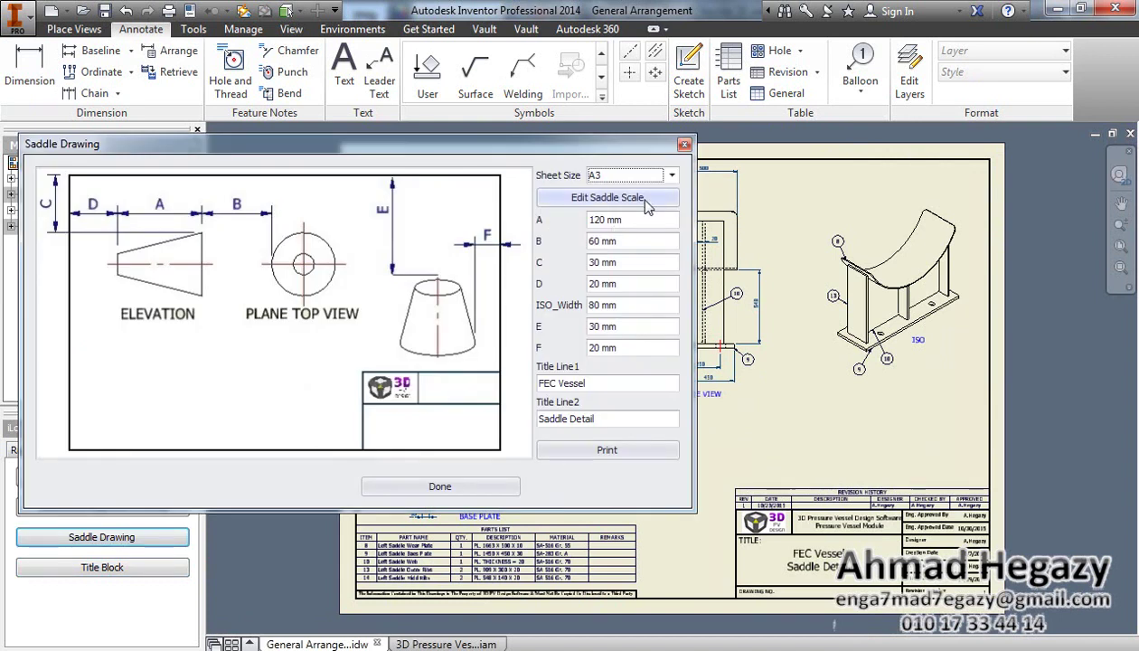
{"action": "left_click", "coordinate": [646, 202]}
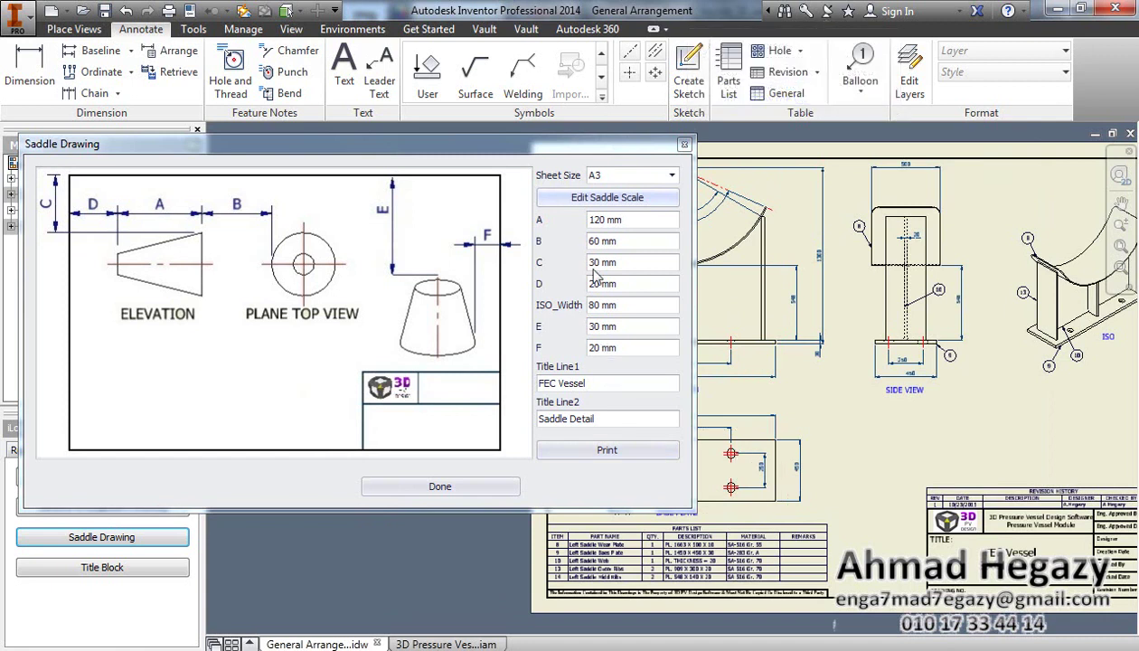
{"action": "left_click_drag", "start_coordinate": [632, 226], "coordinate": [522, 220]}
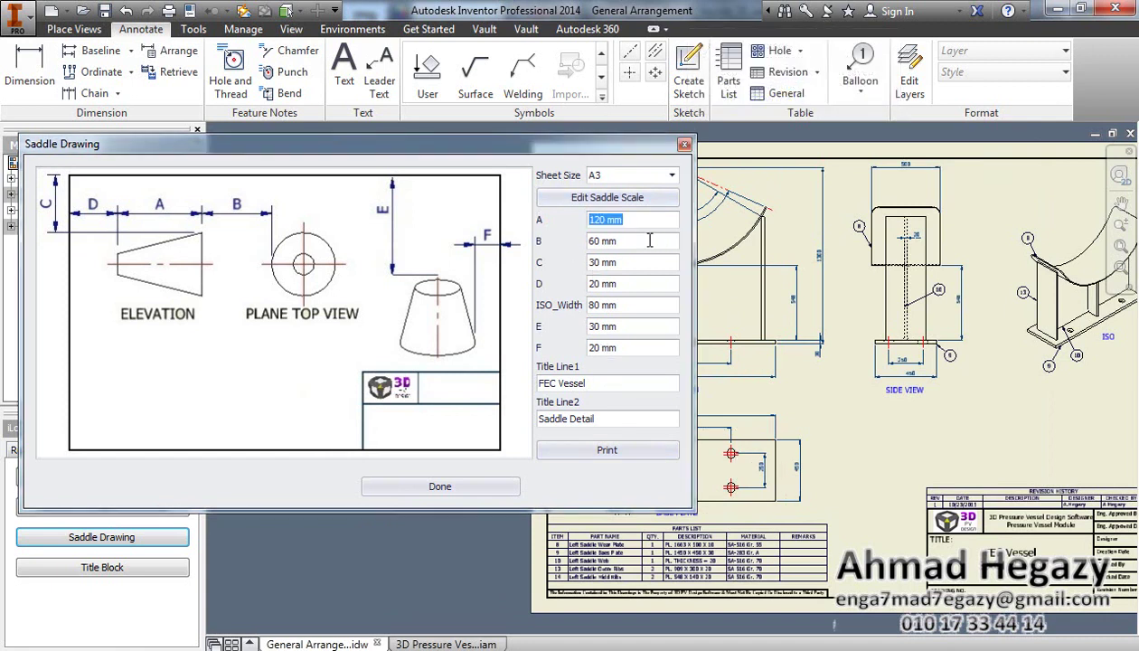
{"action": "left_click_drag", "start_coordinate": [650, 239], "coordinate": [179, 224]}
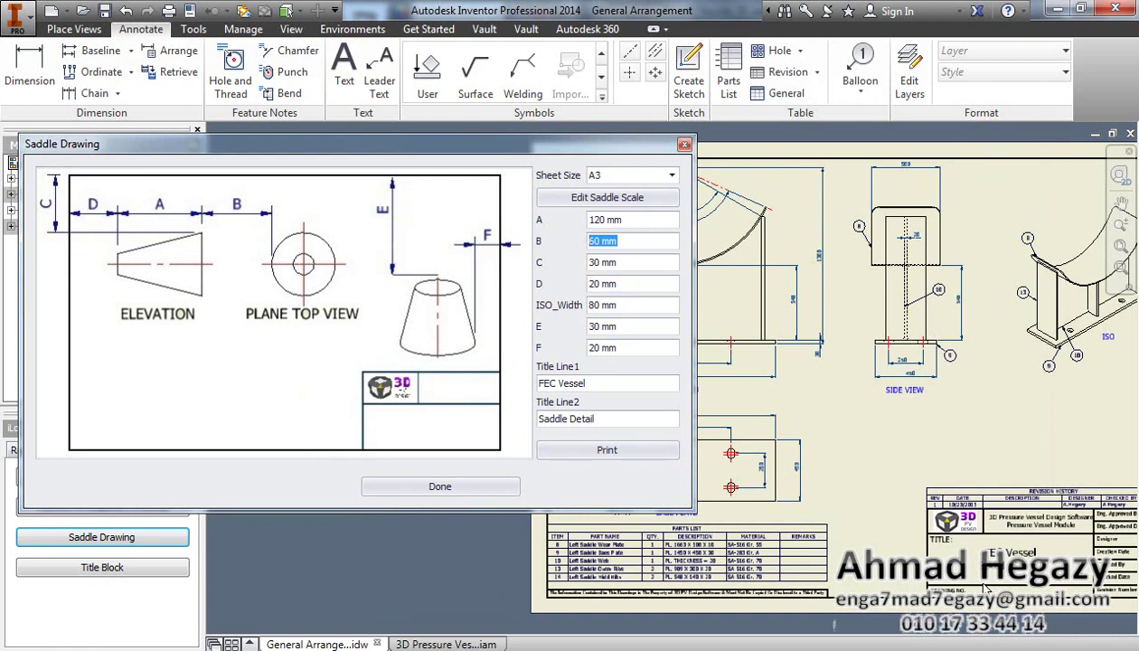
{"action": "scroll", "coordinate": [850, 500], "scroll_direction": "up", "scroll_amount": 5}
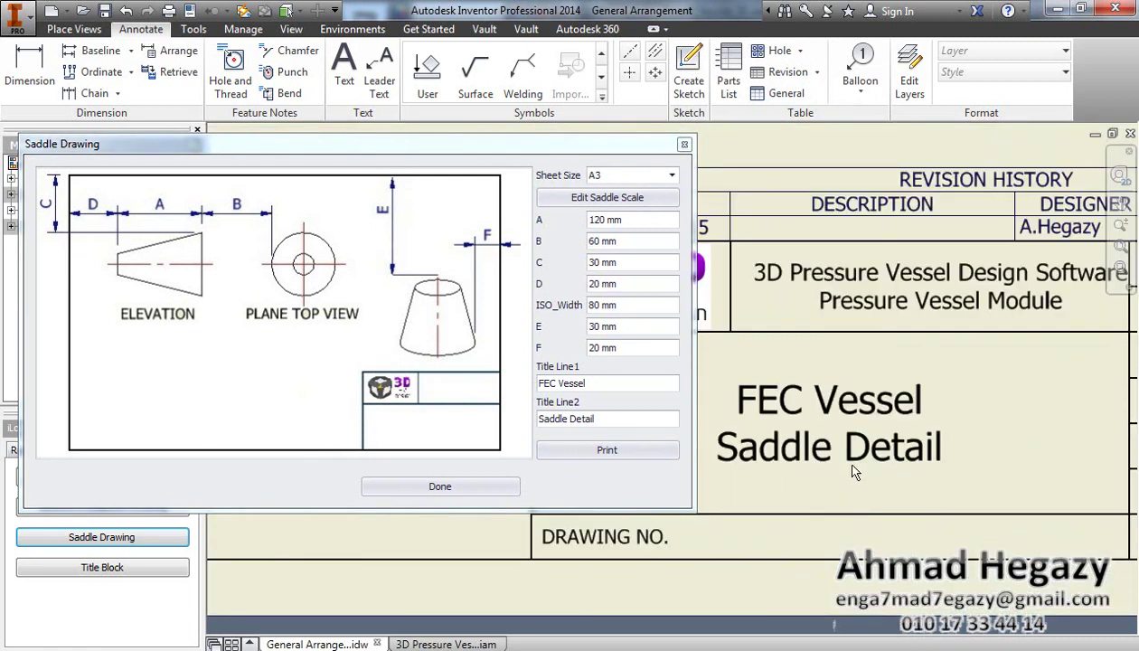
{"action": "left_click_drag", "start_coordinate": [624, 419], "coordinate": [562, 423]}
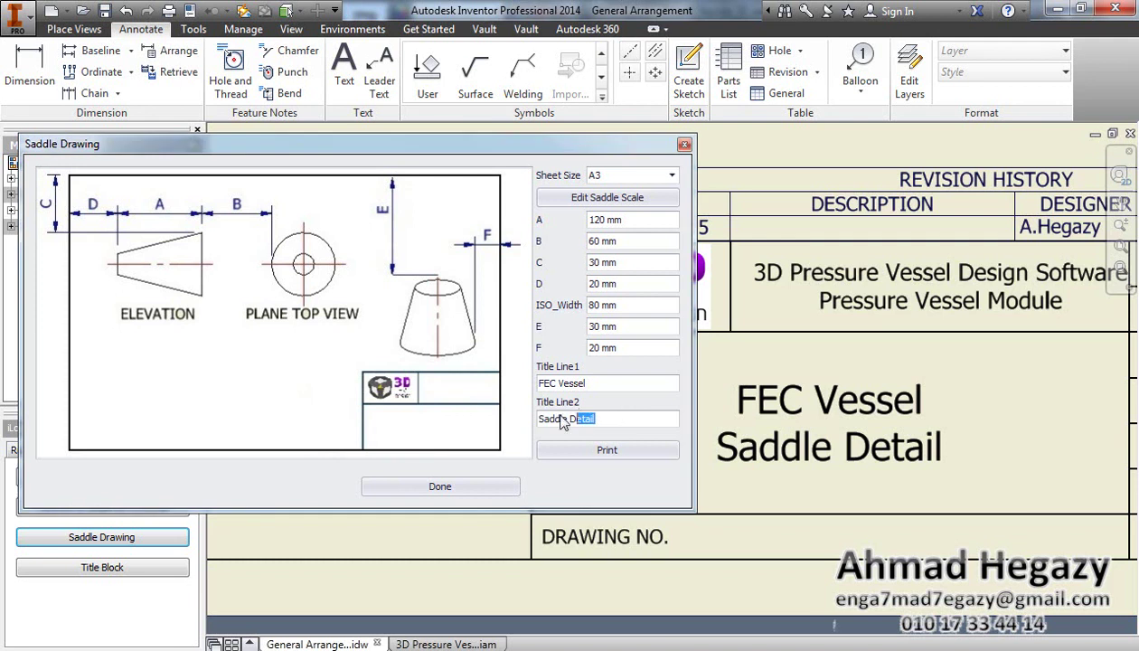
{"action": "left_click", "coordinate": [452, 484]}
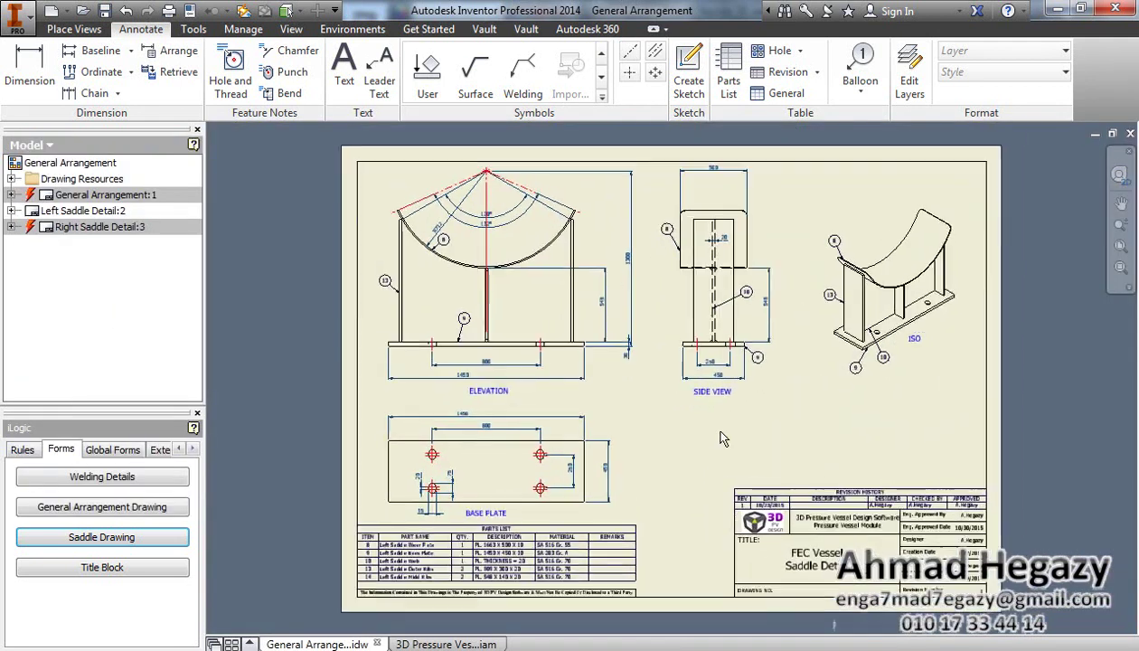
Step: Add a flipped size 10 fillet weld symbol at the saddle's central web
{"action": "left_click", "coordinate": [522, 77]}
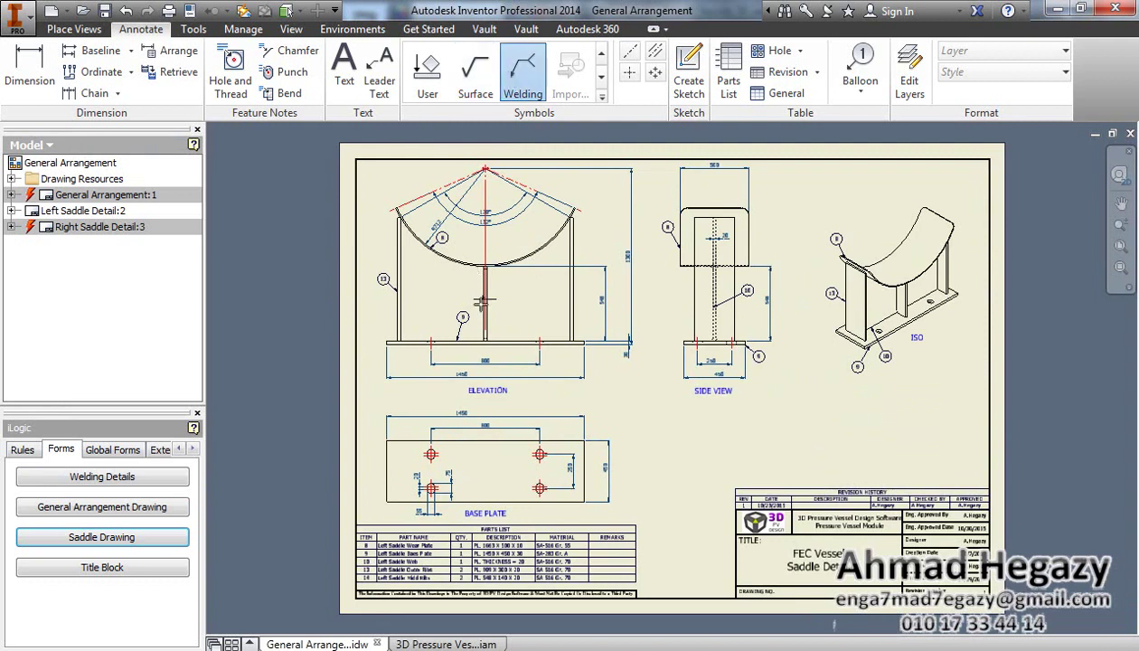
{"action": "scroll", "coordinate": [484, 303], "scroll_direction": "up", "scroll_amount": 3}
{"action": "scroll", "coordinate": [532, 346], "scroll_direction": "down", "scroll_amount": 2}
{"action": "left_click", "coordinate": [530, 348]}
{"action": "scroll", "coordinate": [543, 335], "scroll_direction": "down", "scroll_amount": 2}
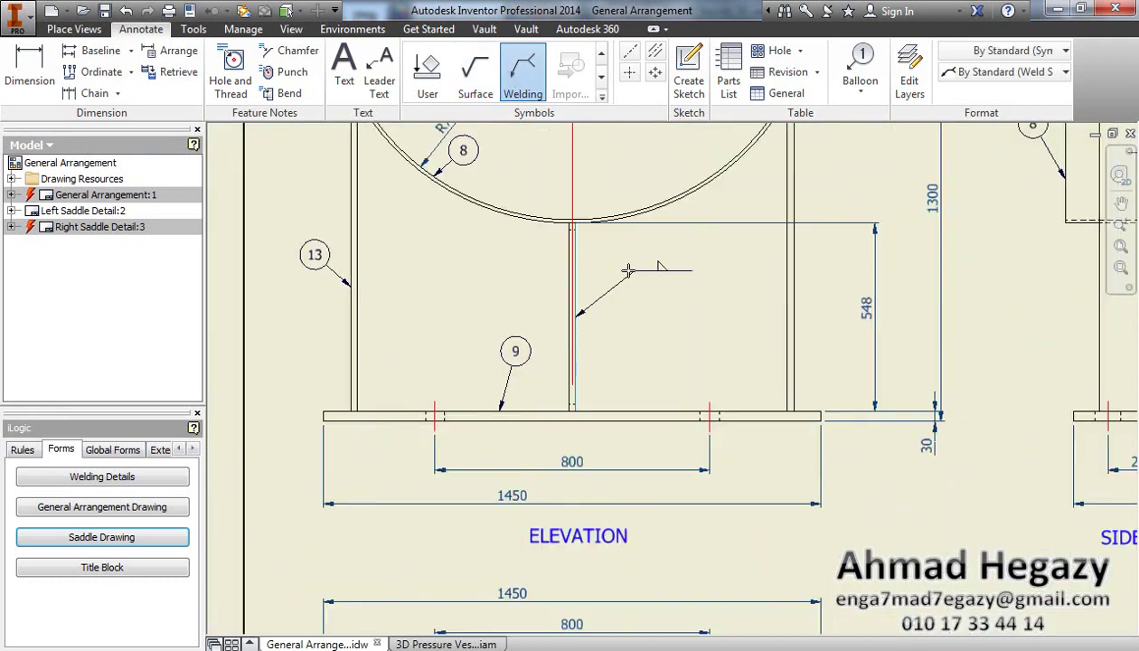
{"action": "double_click", "coordinate": [628, 278]}
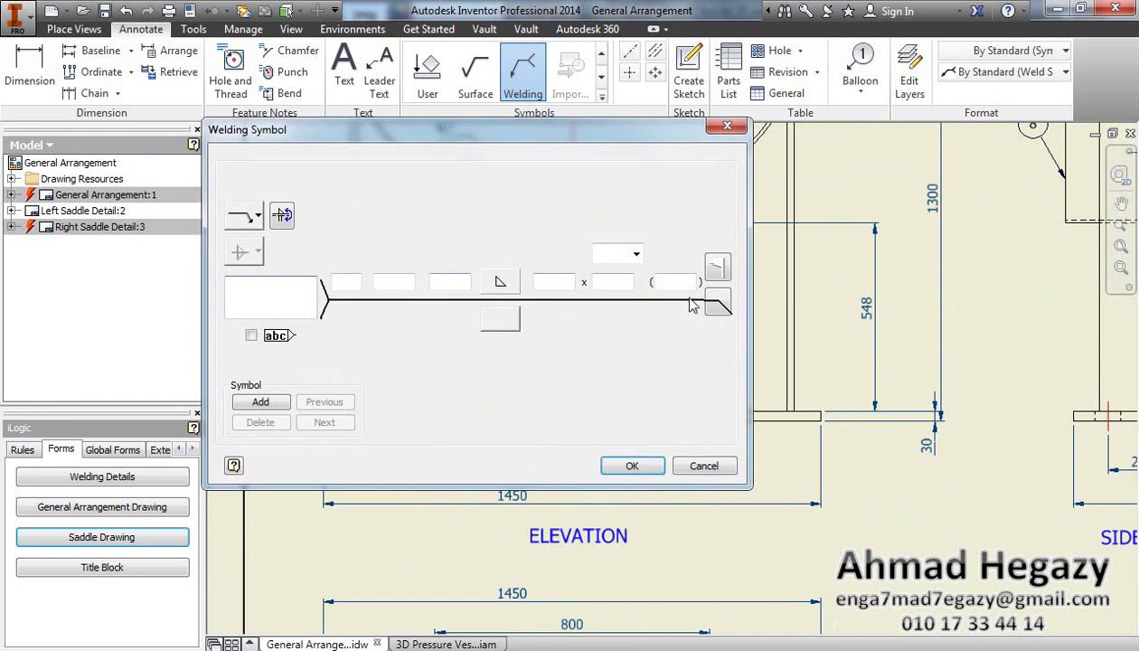
{"action": "left_click", "coordinate": [283, 219]}
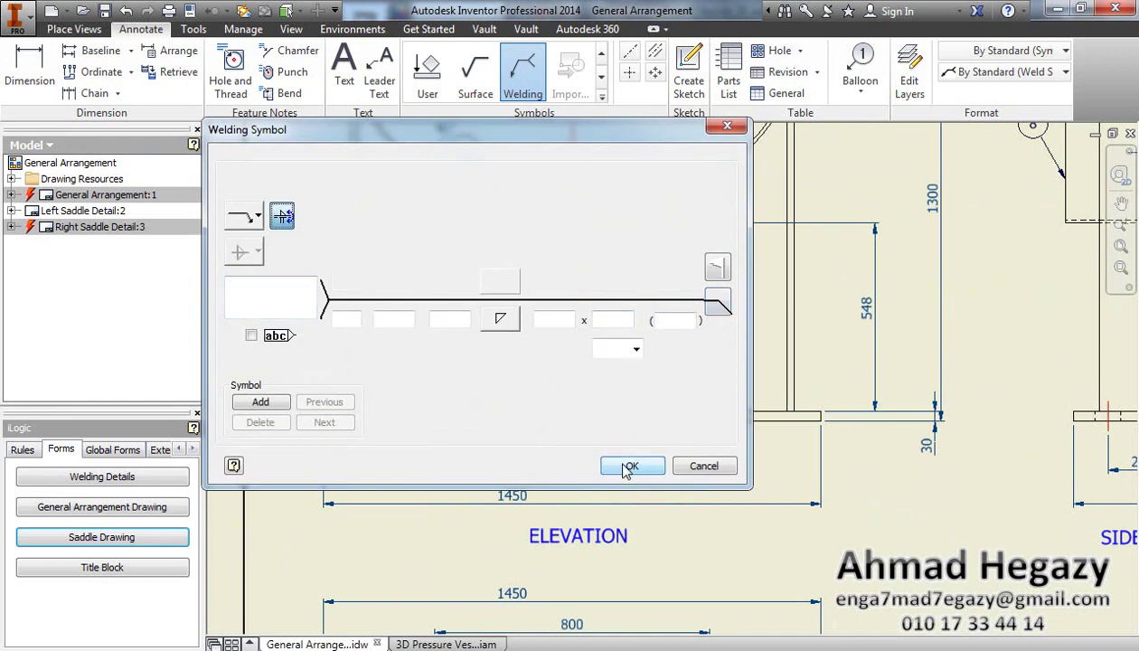
{"action": "left_click", "coordinate": [443, 321]}
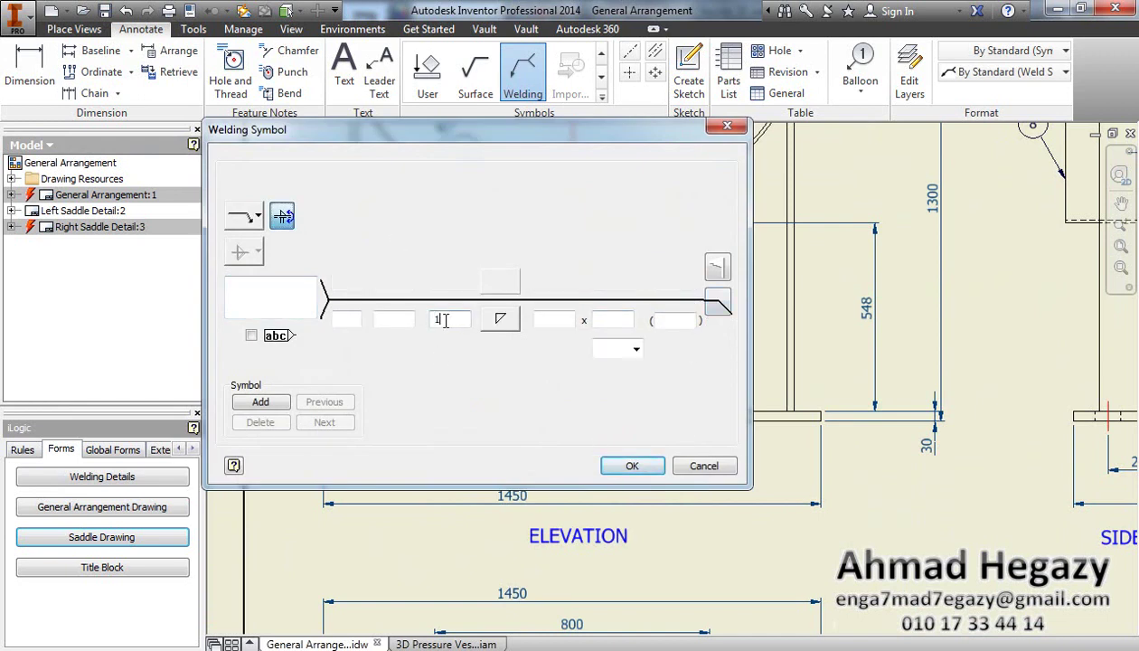
{"action": "left_click", "coordinate": [632, 466]}
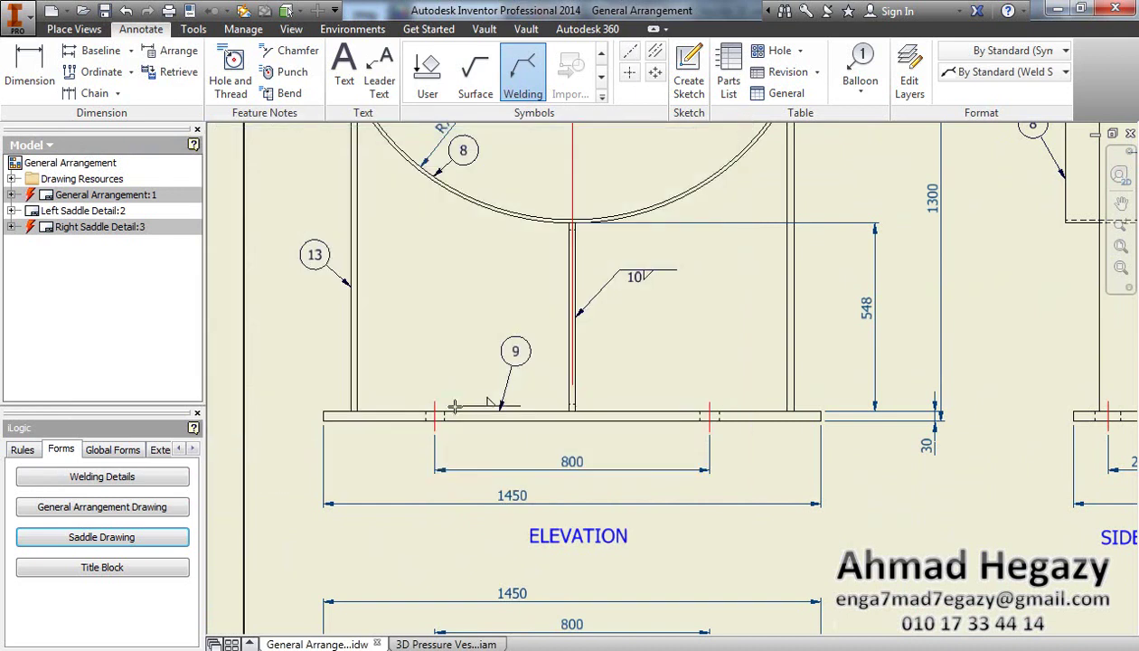
Step: Add a second flipped size 10 fillet weld symbol at the base plate and end the weld command
{"action": "left_click", "coordinate": [597, 413]}
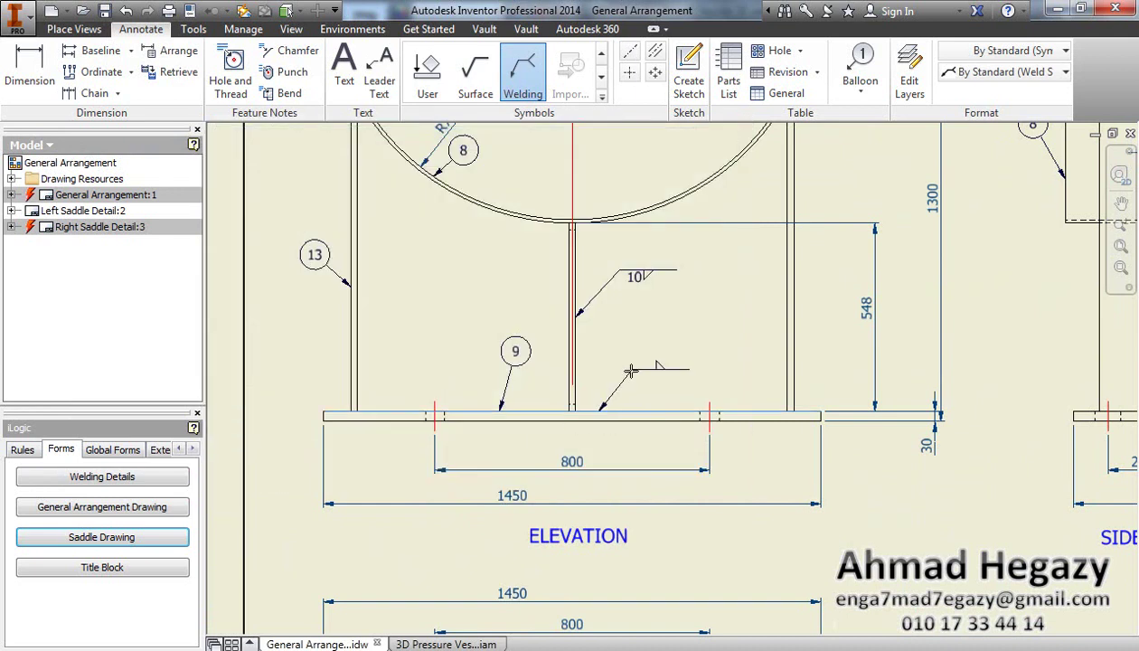
{"action": "right_click", "coordinate": [628, 369]}
{"action": "left_click", "coordinate": [720, 369]}
{"action": "left_click", "coordinate": [282, 215]}
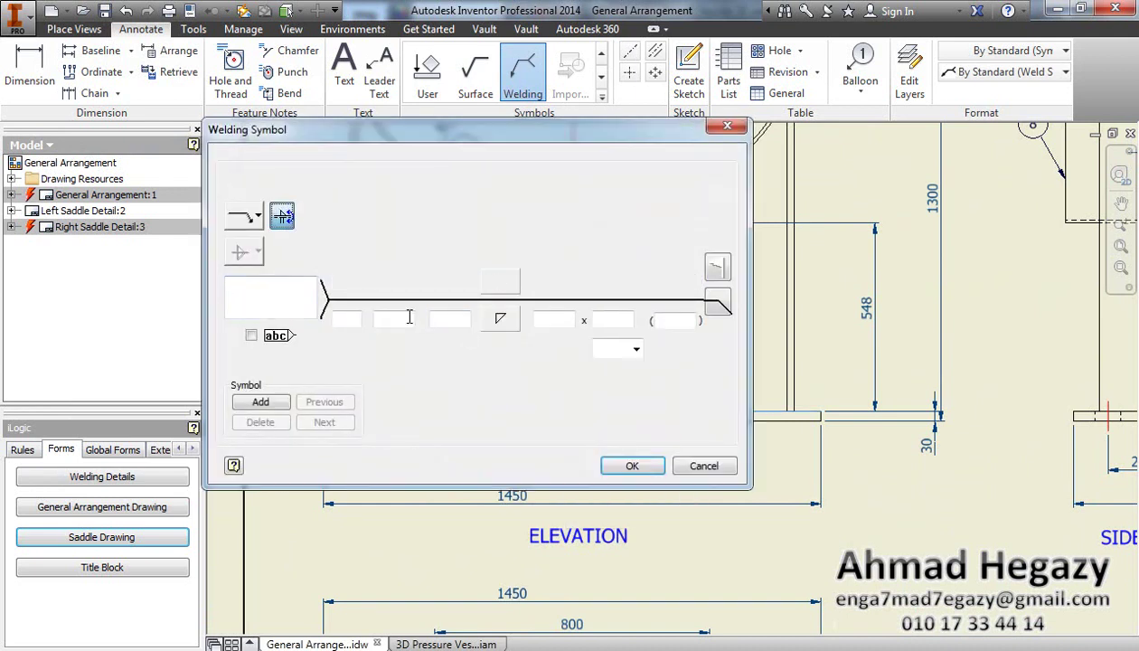
{"action": "left_click", "coordinate": [460, 322]}
{"action": "type", "text": "10"}
{"action": "left_click", "coordinate": [632, 466]}
{"action": "left_click", "coordinate": [579, 314]}
{"action": "right_click", "coordinate": [714, 316]}
{"action": "left_click", "coordinate": [633, 314]}
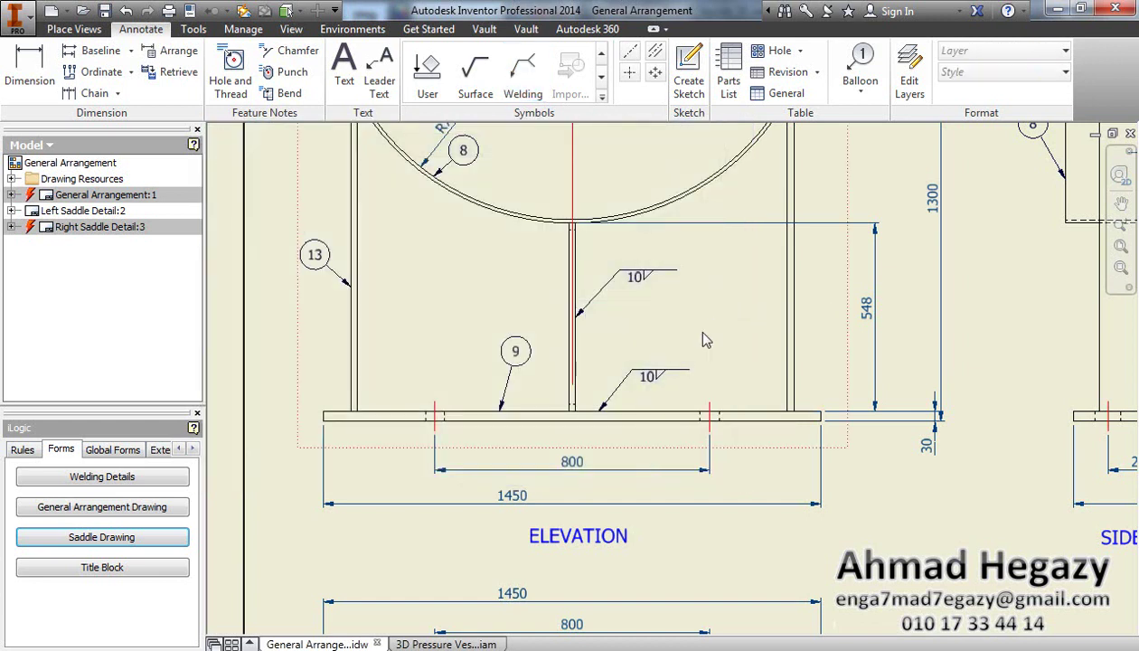
{"action": "key", "text": "Home"}
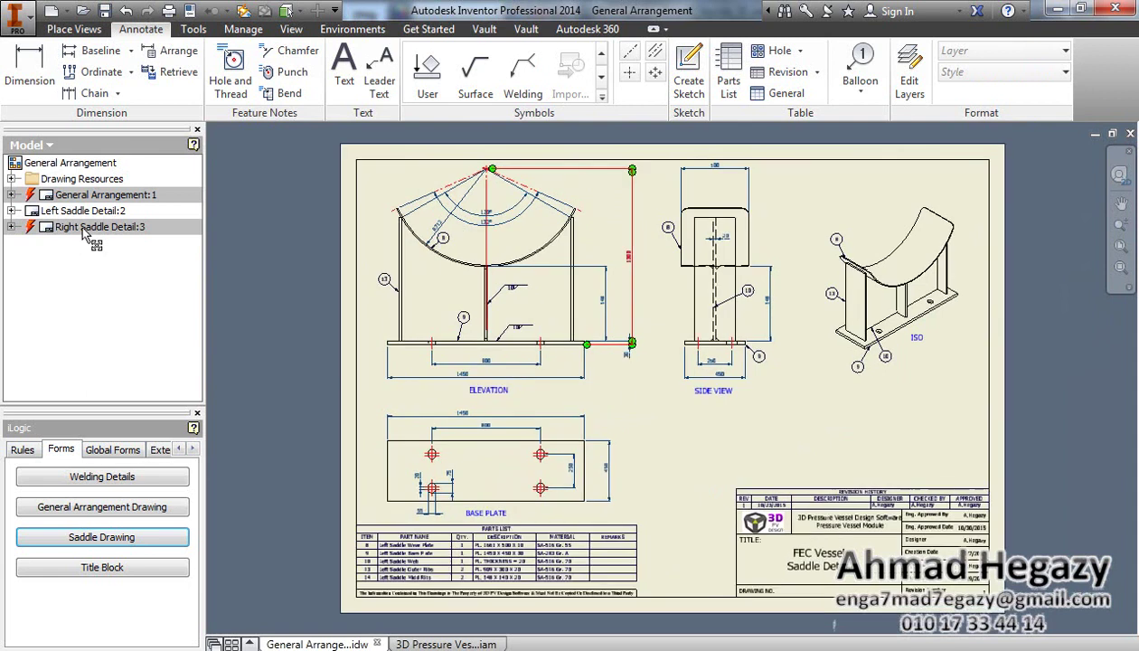
Step: Activate the Right Saddle Detail:3 sheet and apply Edit Saddle Scale from the Saddle Drawing form
{"action": "double_click", "coordinate": [84, 227]}
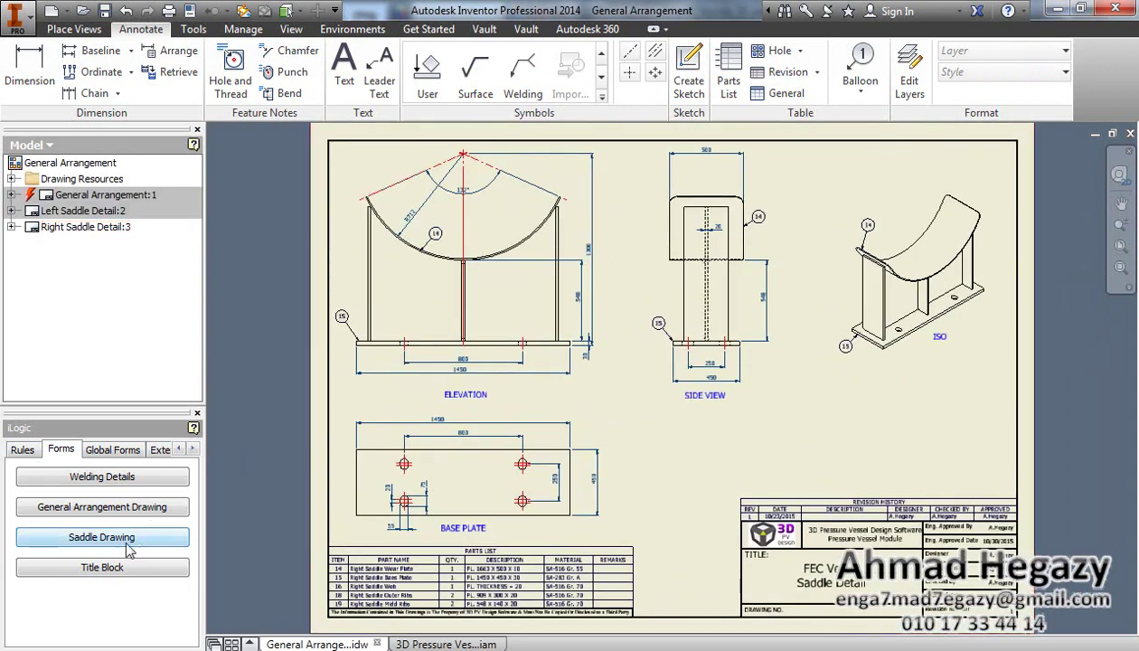
{"action": "left_click", "coordinate": [148, 535]}
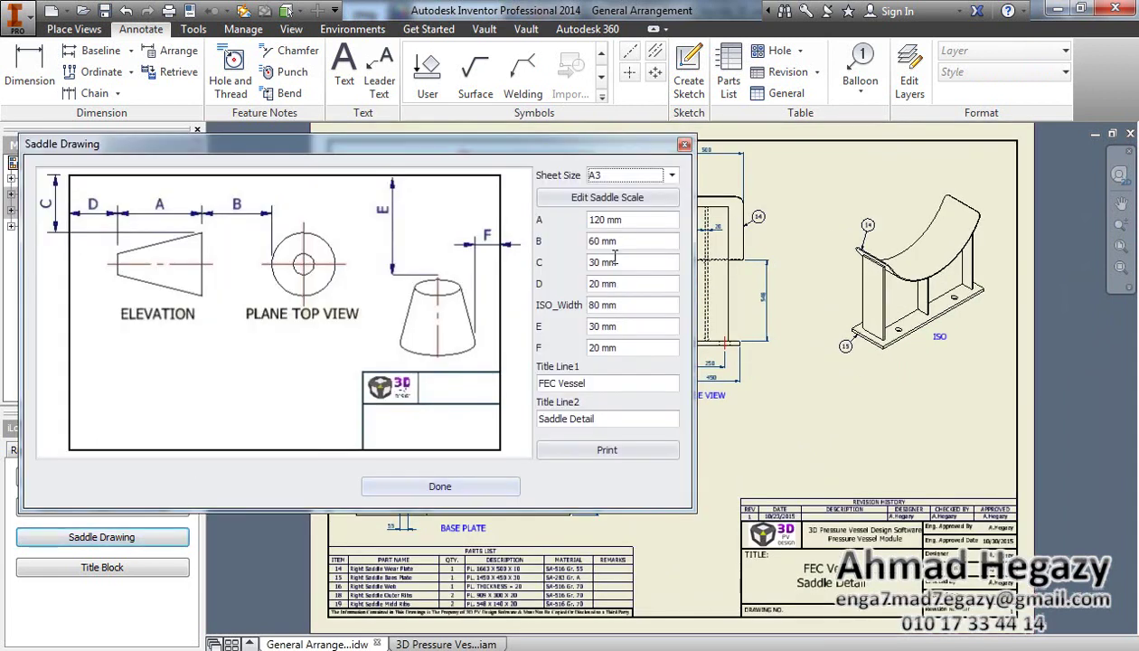
{"action": "left_click", "coordinate": [608, 200]}
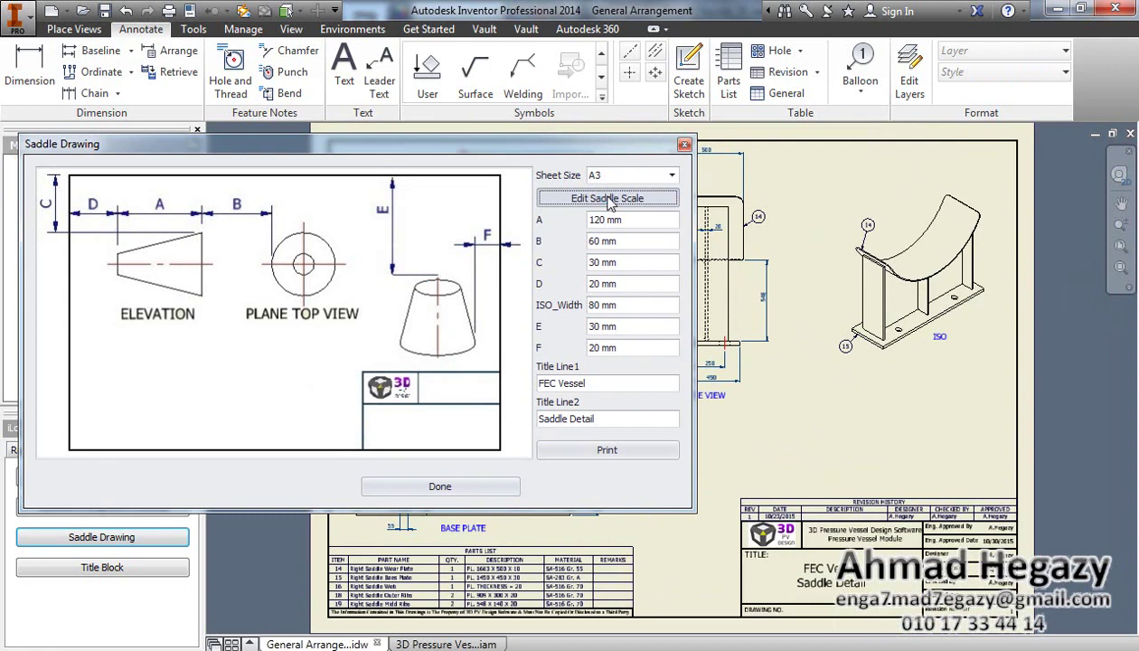